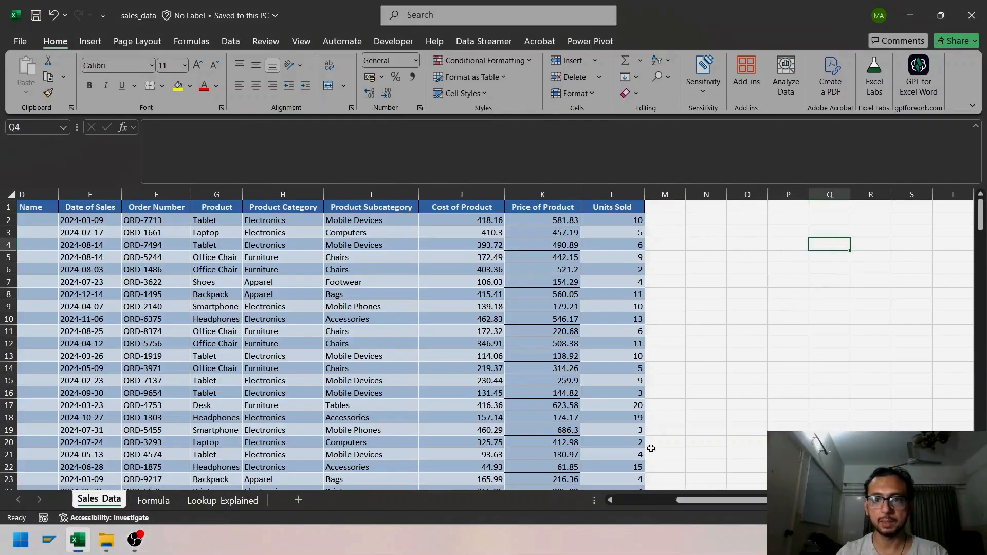
Enter the headers S.no in cell N5 and Units Sold in cell O5, beside the sales table
left_click_drag(691, 501, 575, 498)
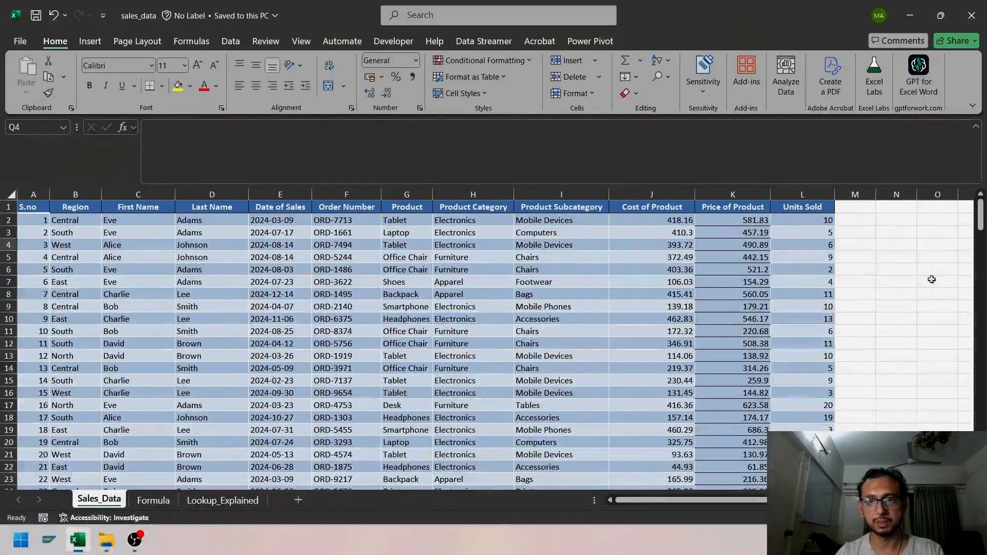
left_click_drag(741, 502, 750, 502)
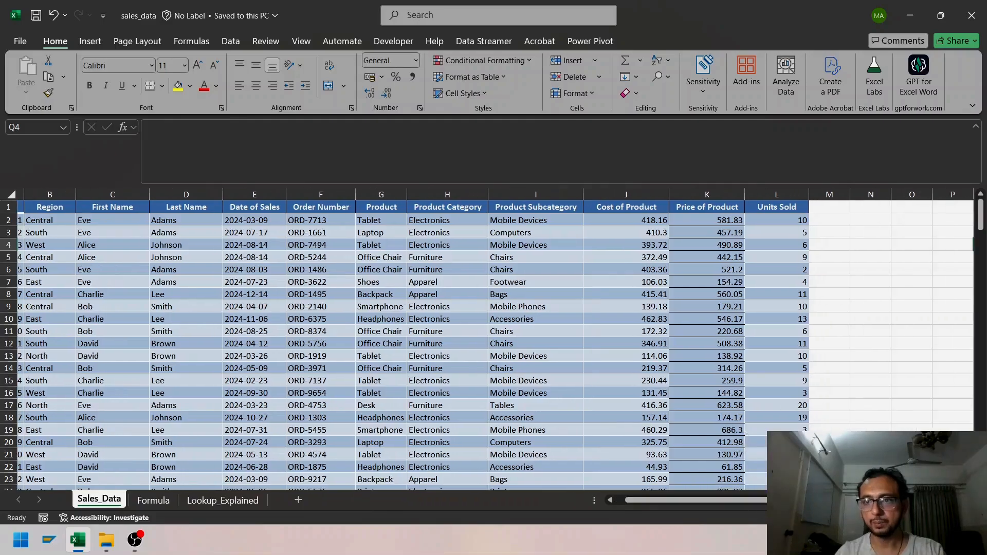
left_click(884, 256)
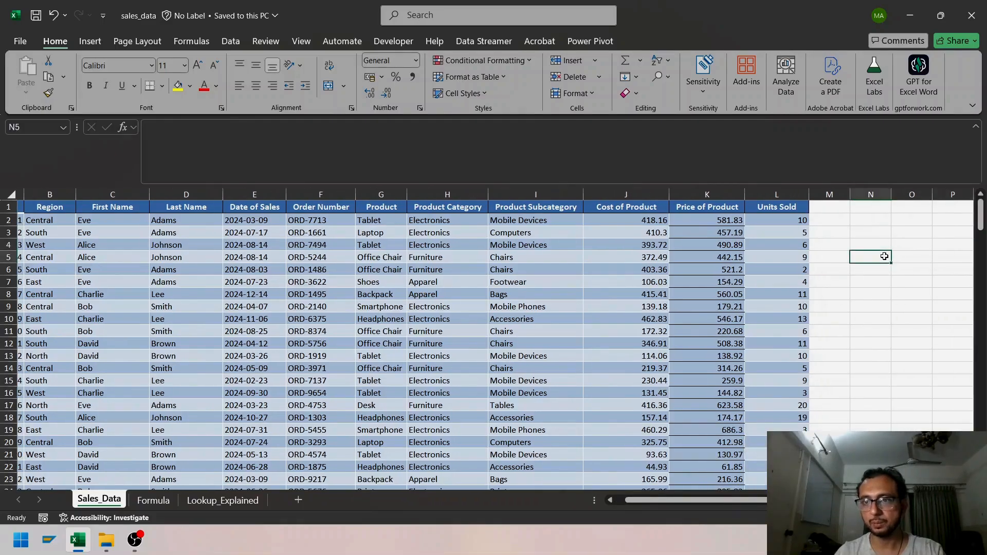
type("S.no")
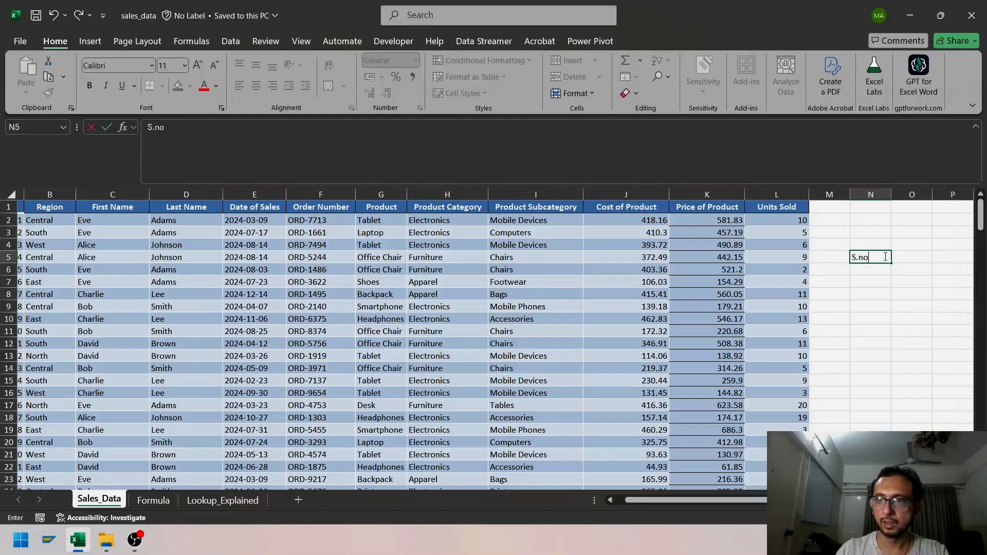
key("Tab")
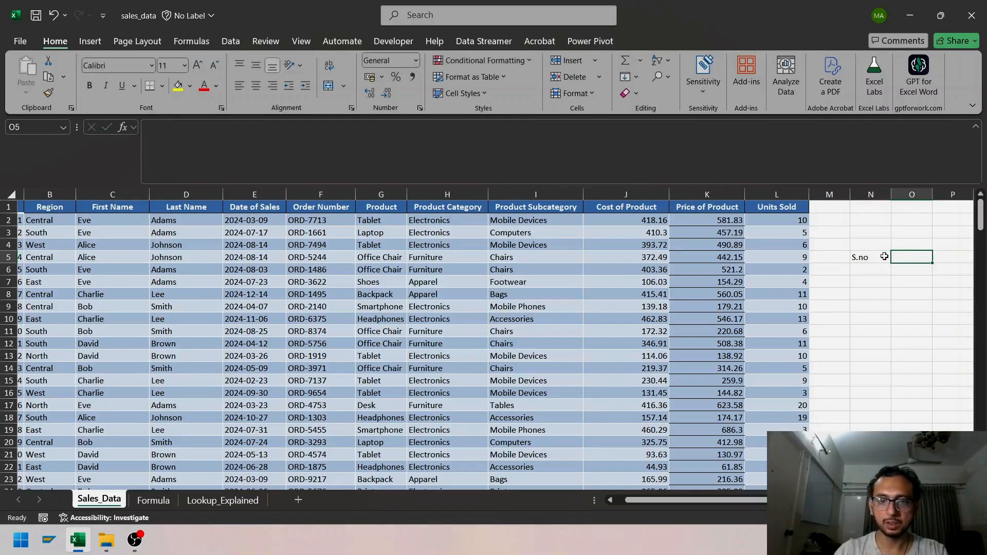
type("Units S")
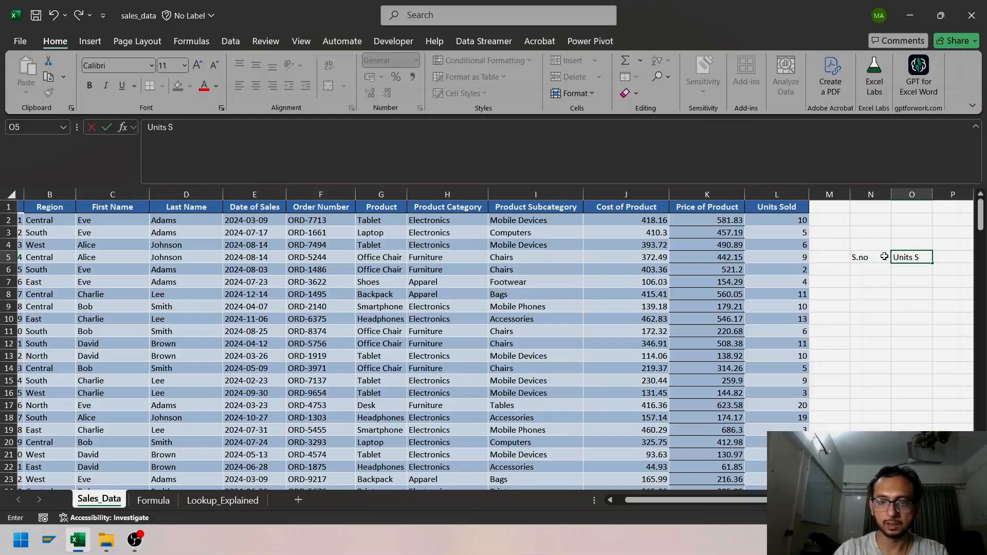
type("old")
key("Return")
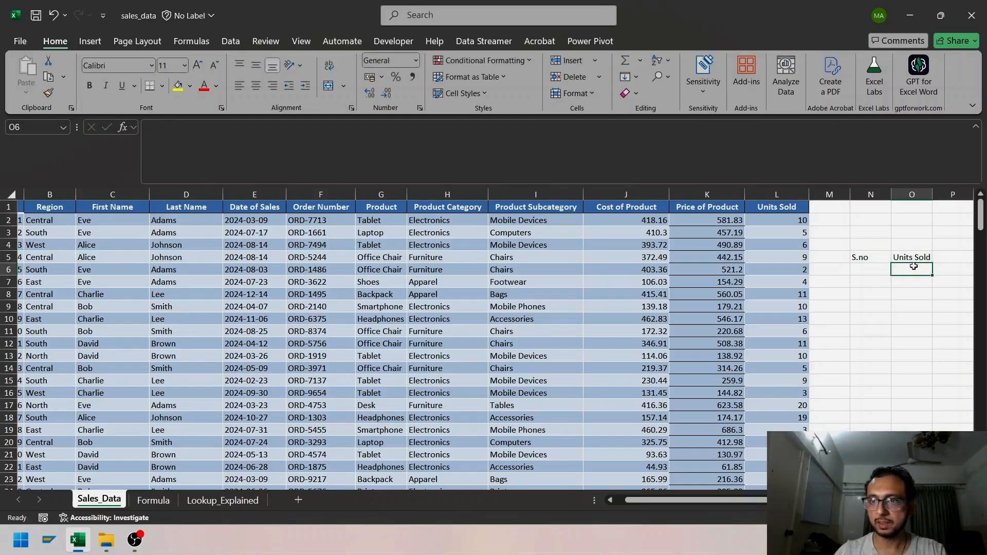
left_click(874, 267)
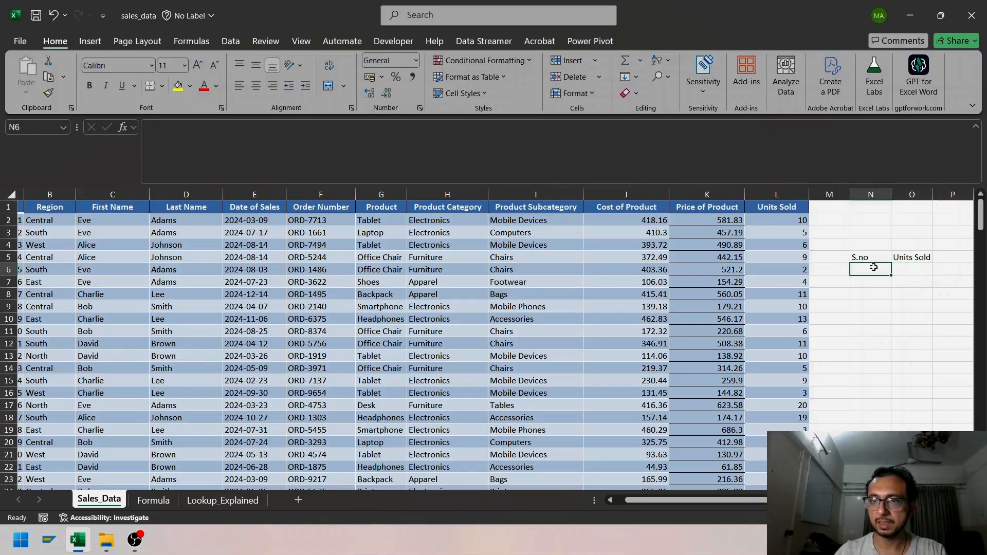
type("1")
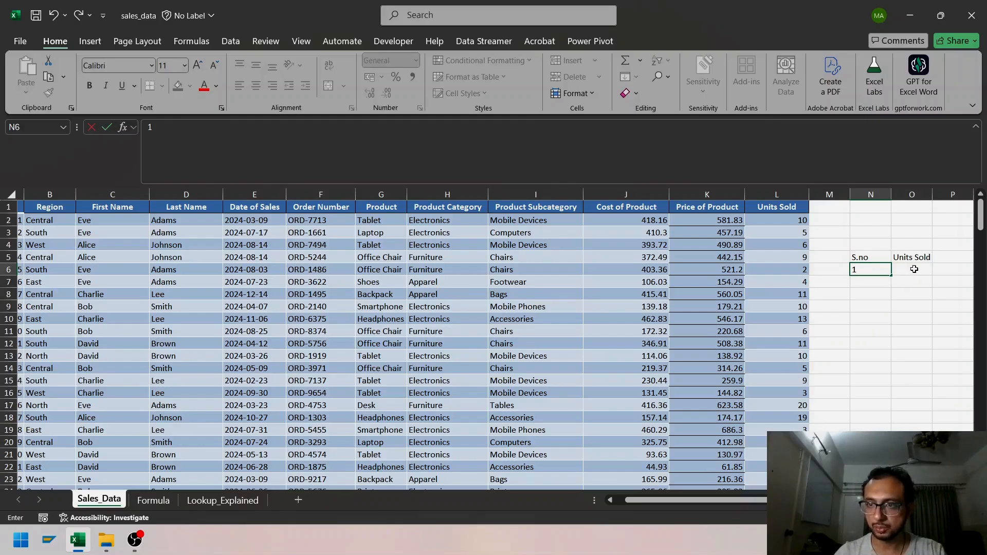
left_click_drag(871, 272, 838, 271)
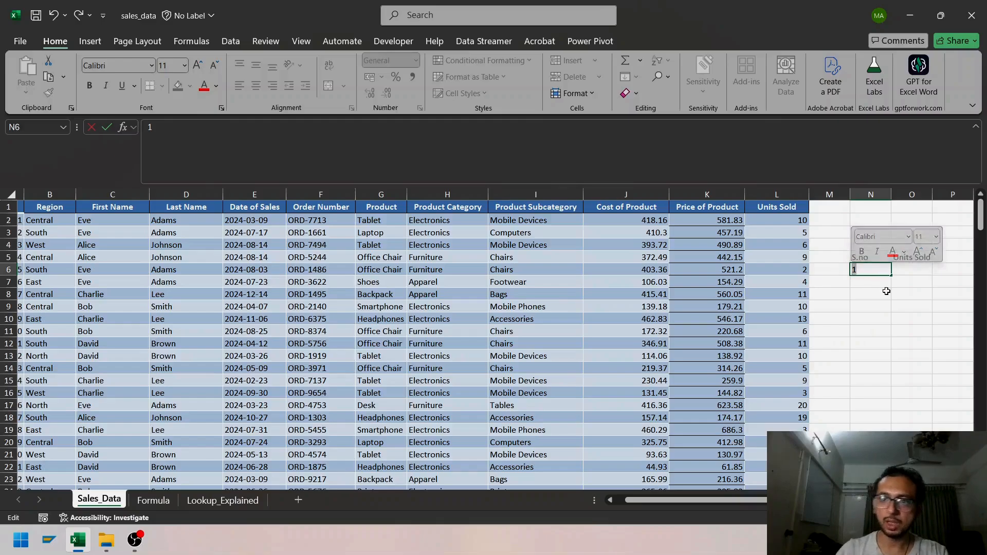
left_click(886, 291)
left_click(883, 271)
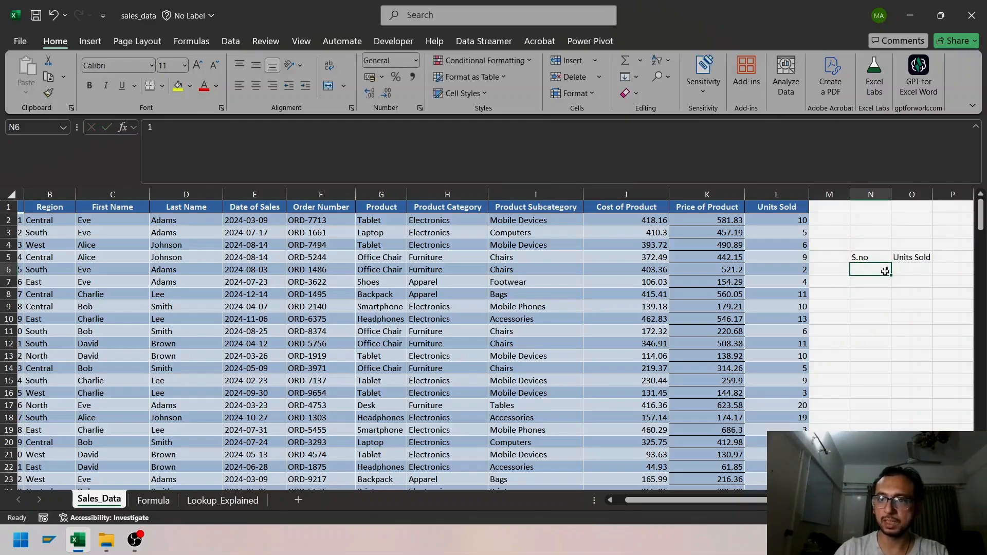
Start a VLOOKUP formula in cell O6, under the Units Sold header
key("Right")
type("=")
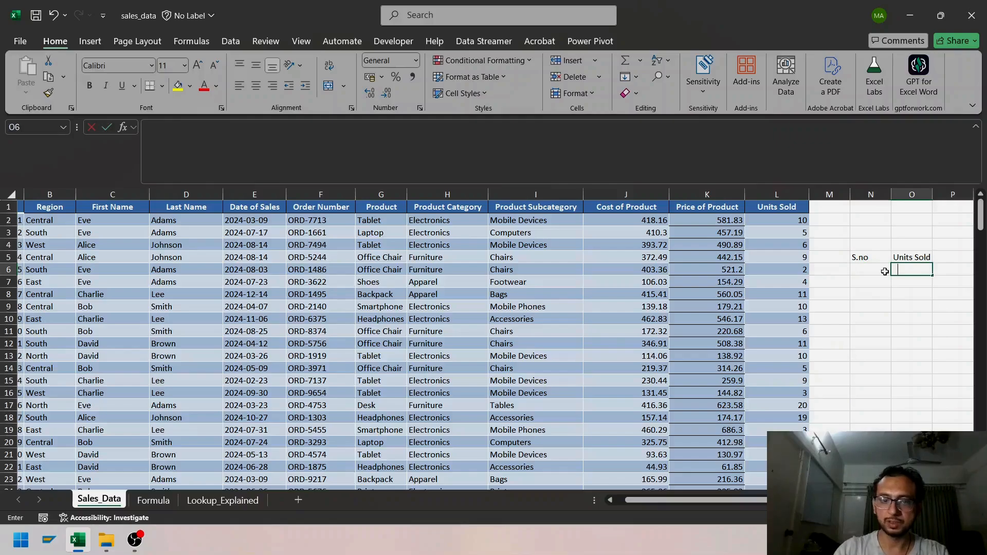
type("vlo")
key("Tab")
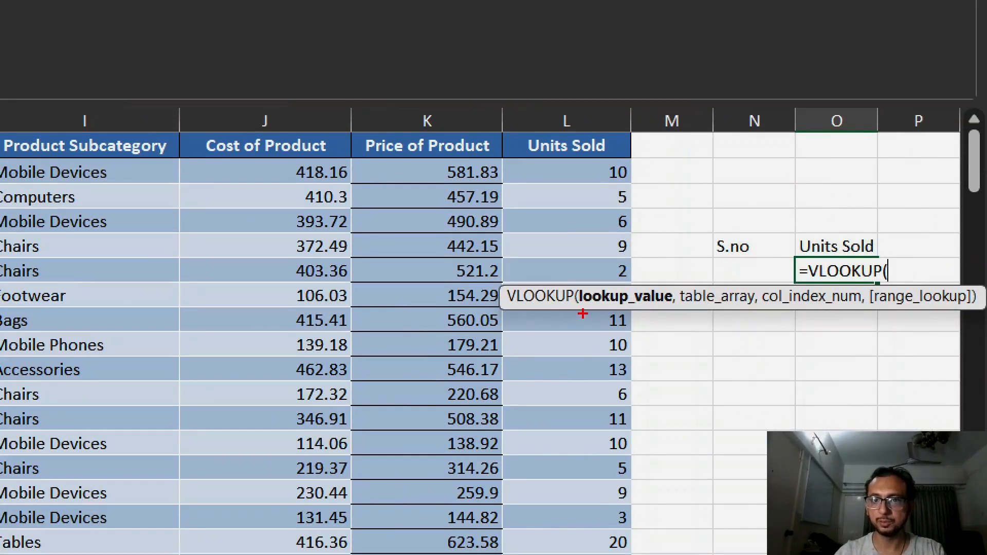
left_click_drag(582, 313, 745, 313)
left_click_drag(681, 312, 749, 311)
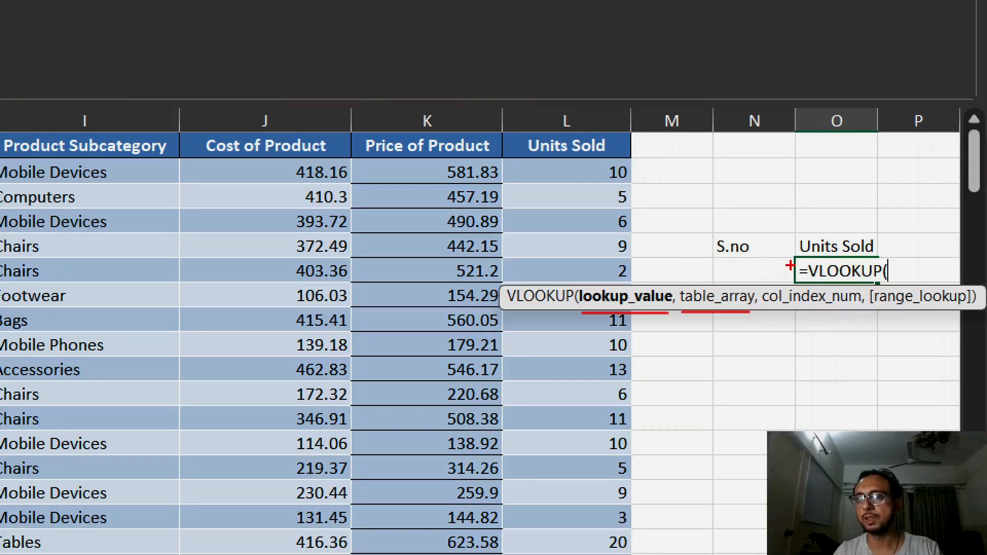
left_click_drag(790, 266, 722, 276)
key("ctrl+z")
left_click_drag(790, 271, 720, 272)
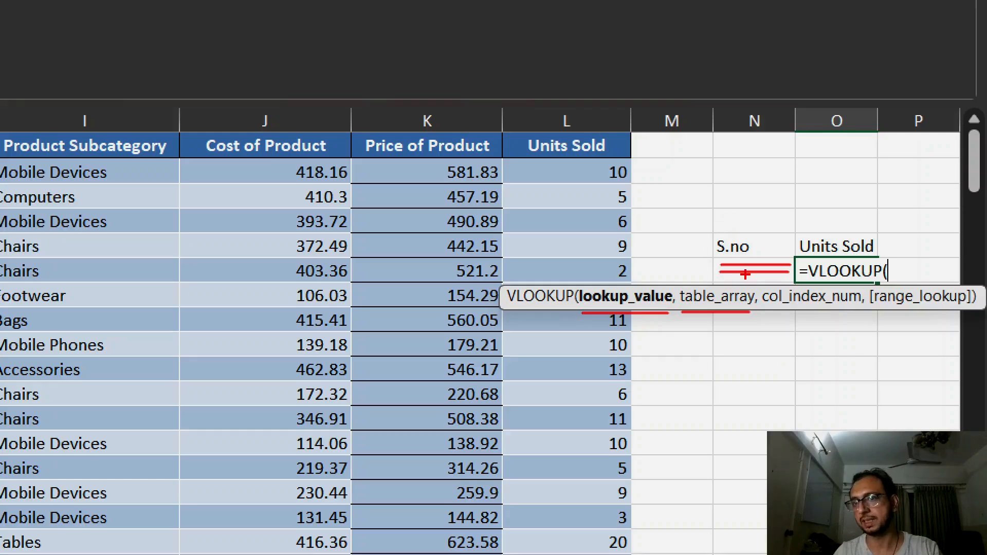
mouse_move(769, 271)
left_mouse_down()
mouse_move(687, 187)
mouse_move(426, 122)
mouse_move(26, 149)
mouse_move(5, 165)
mouse_move(67, 171)
left_mouse_up()
mouse_move(13, 190)
left_mouse_down()
mouse_move(252, 173)
mouse_move(319, 194)
left_mouse_up()
left_click_drag(381, 180, 486, 178)
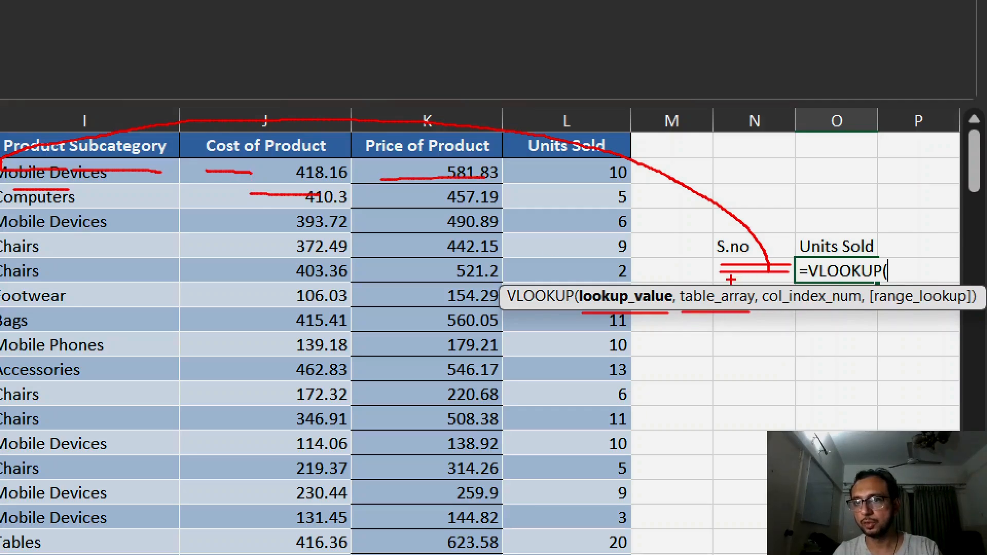
left_click_drag(686, 259, 712, 260)
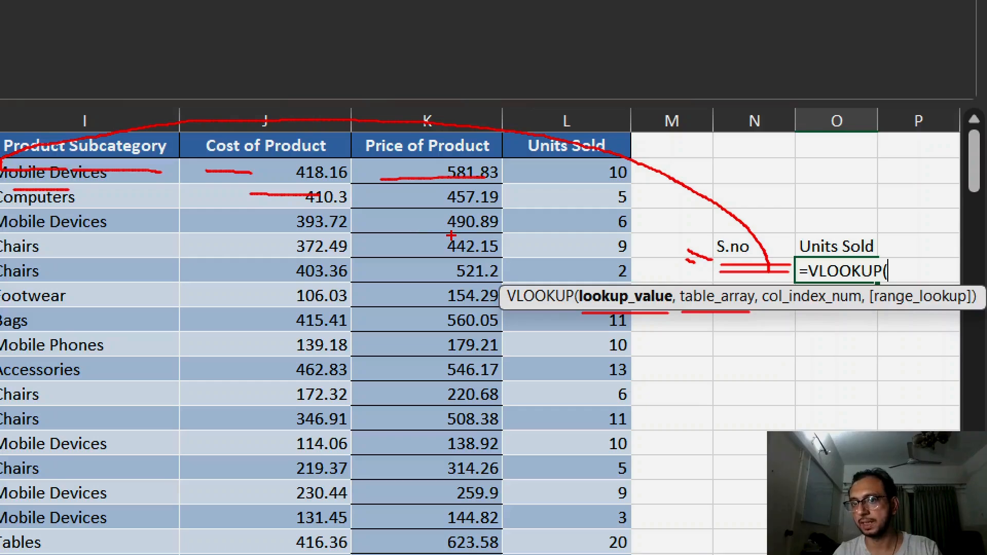
mouse_move(718, 315)
left_mouse_down()
mouse_move(703, 394)
mouse_move(566, 427)
mouse_move(588, 405)
mouse_move(576, 419)
left_mouse_up()
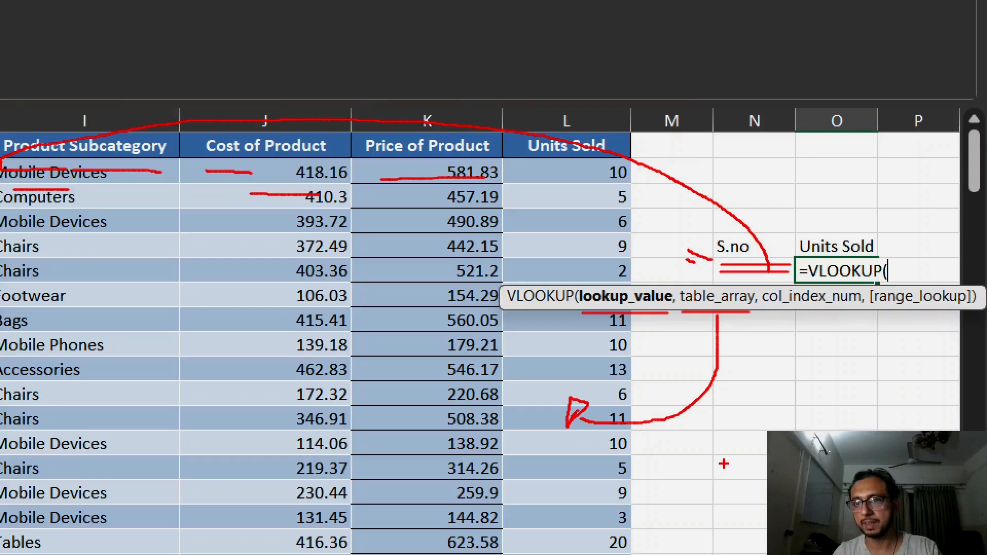
left_click_drag(773, 316, 853, 316)
mouse_move(831, 304)
left_mouse_down()
mouse_move(781, 194)
mouse_move(516, 107)
mouse_move(87, 100)
left_mouse_up()
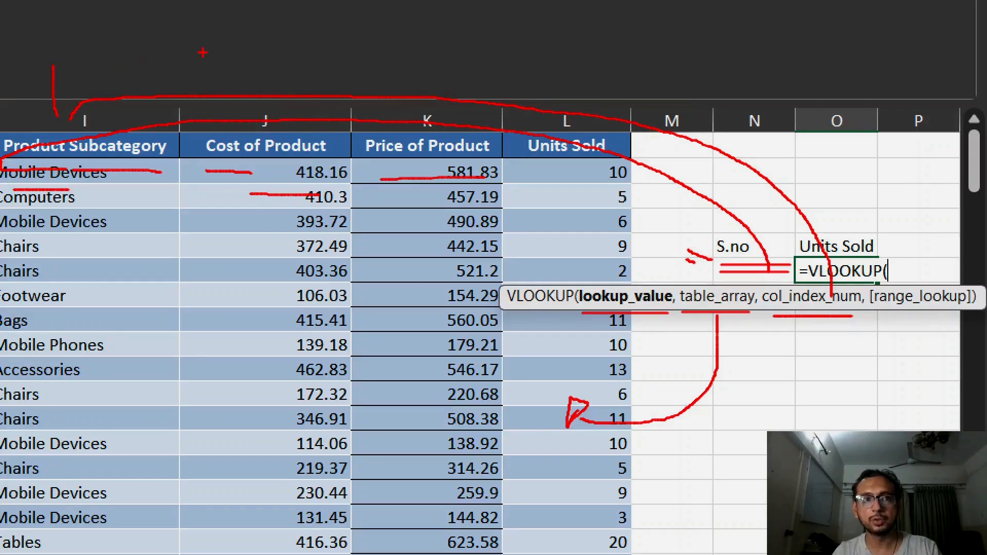
mouse_move(203, 54)
left_mouse_down()
mouse_move(232, 79)
mouse_move(288, 77)
left_mouse_up()
mouse_move(427, 34)
left_mouse_down()
mouse_move(447, 62)
mouse_move(675, 54)
left_mouse_up()
mouse_move(649, 41)
left_mouse_down()
mouse_move(677, 52)
mouse_move(660, 65)
left_mouse_up()
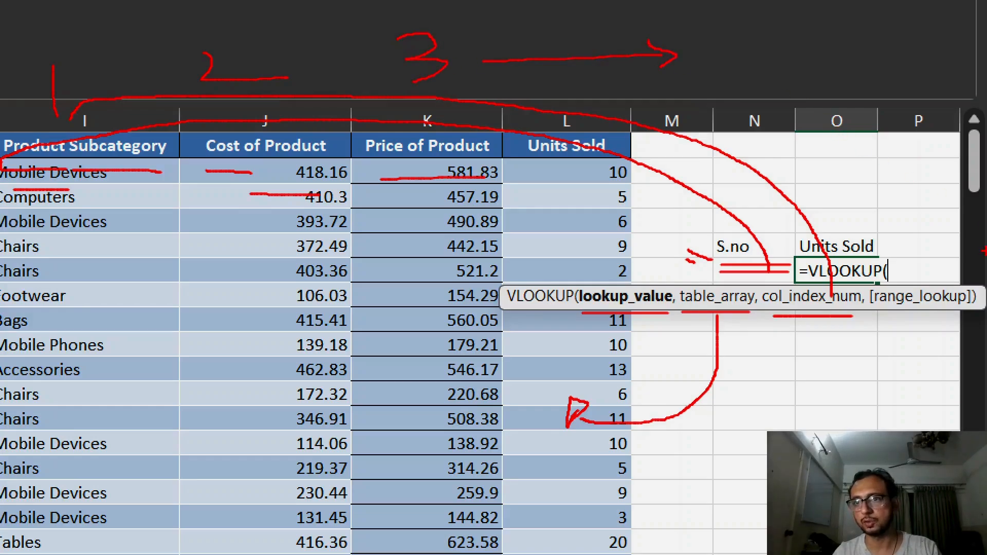
mouse_move(869, 320)
left_mouse_down()
mouse_move(956, 320)
mouse_move(923, 366)
mouse_move(856, 420)
mouse_move(871, 429)
left_mouse_up()
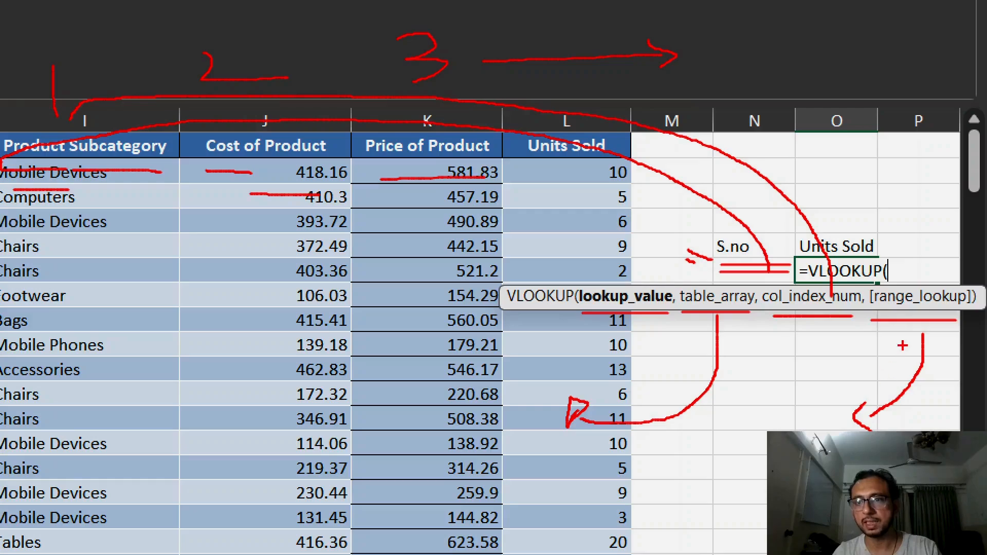
mouse_move(922, 313)
left_mouse_down()
mouse_move(750, 389)
mouse_move(628, 491)
mouse_move(665, 480)
left_mouse_up()
left_click_drag(649, 513, 733, 513)
left_click_drag(684, 520, 699, 552)
mouse_move(888, 265)
left_mouse_down()
mouse_move(786, 216)
mouse_move(406, 322)
mouse_move(767, 550)
left_mouse_up()
mouse_move(971, 264)
left_mouse_down()
mouse_move(985, 324)
mouse_move(640, 182)
left_mouse_up()
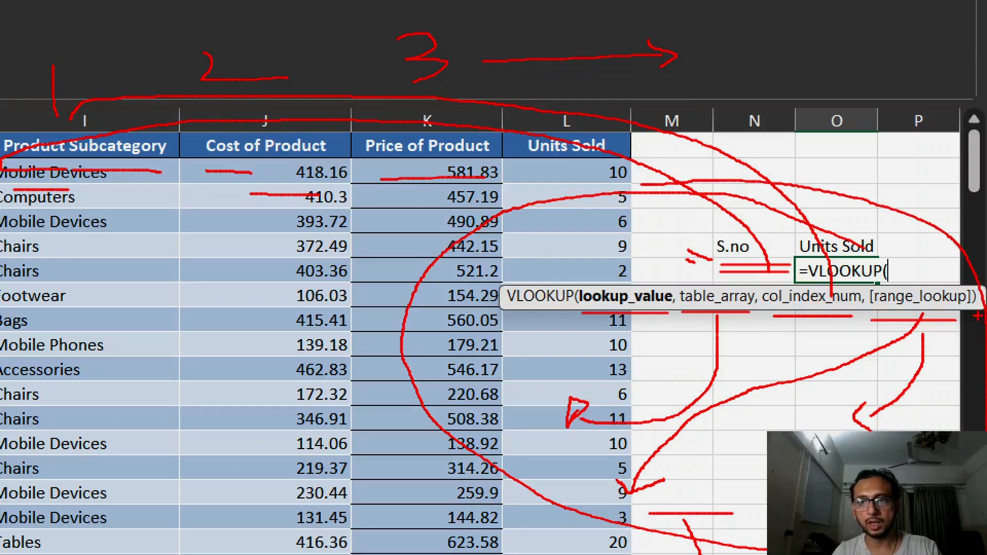
key("Escape")
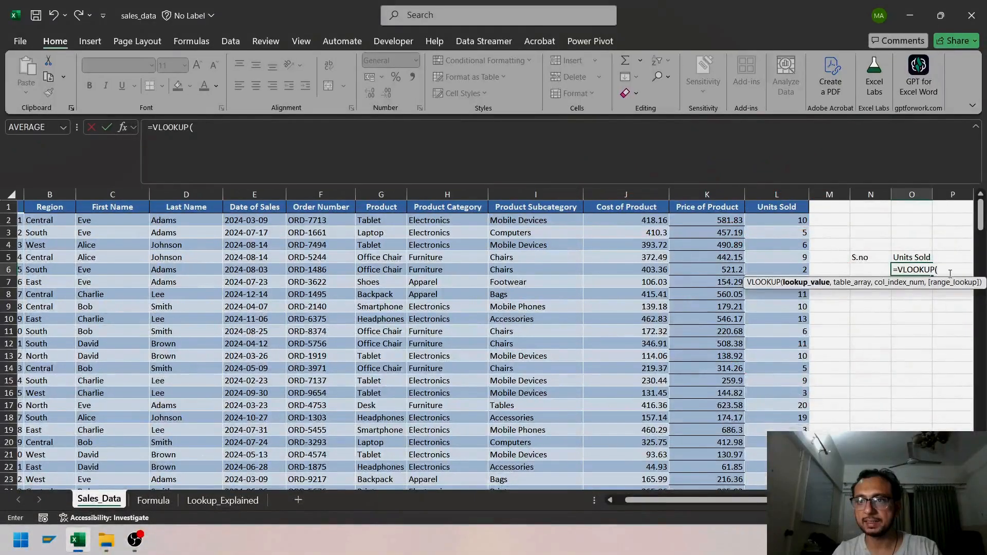
Give the VLOOKUP formula cell N6 as its lookup value and salesdata as its table array
left_click(873, 270)
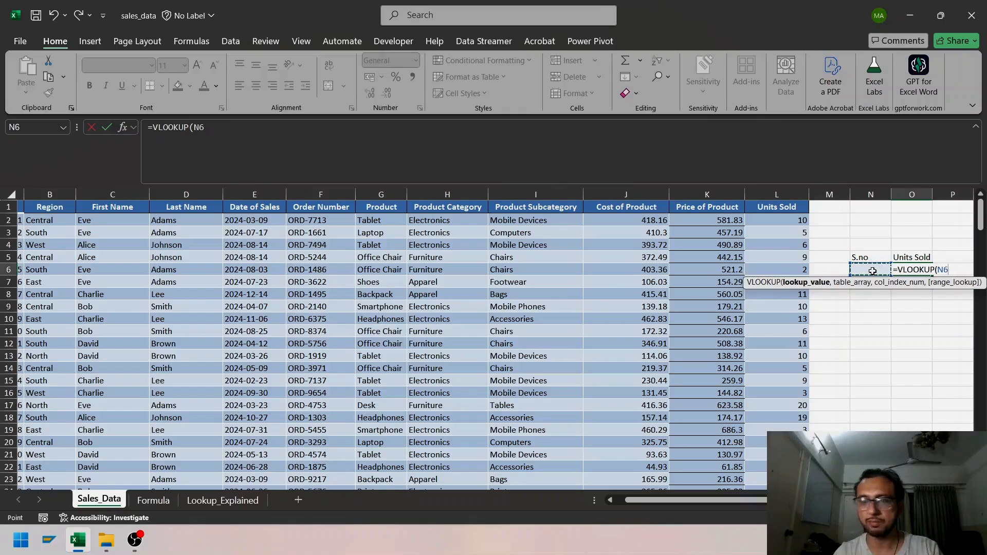
type(",")
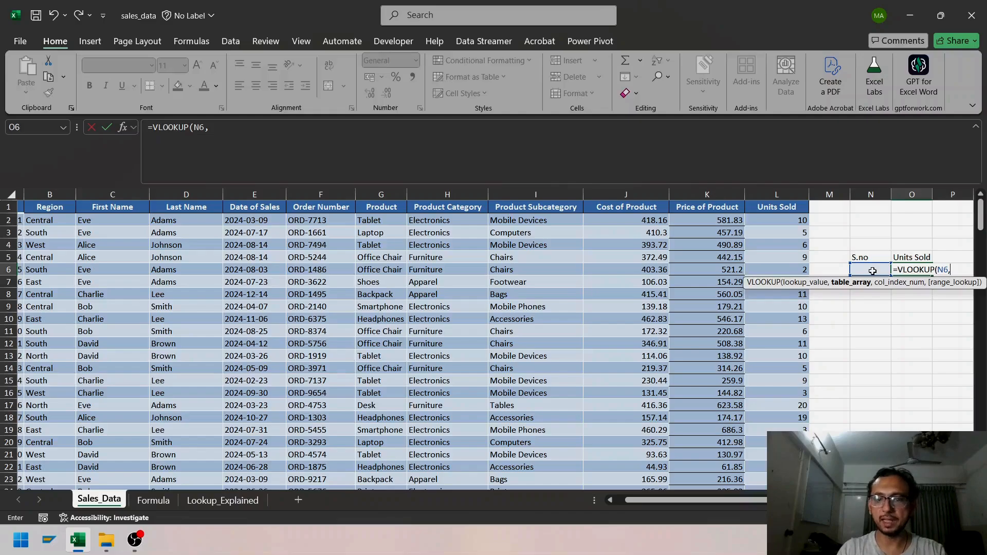
type("salesdata")
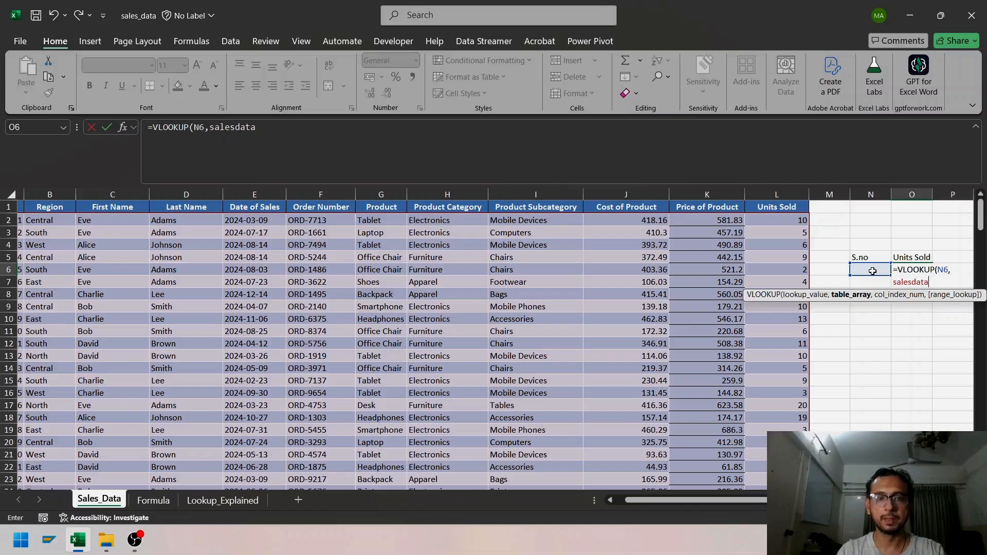
type(",")
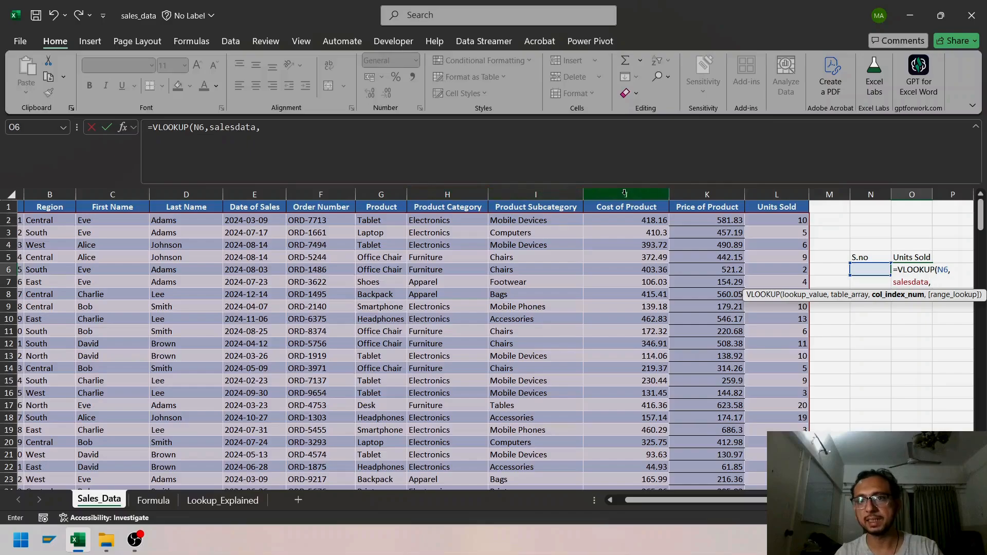
Complete the VLOOKUP formula in O6 with column index 10 and FALSE for an exact match
left_click(278, 125)
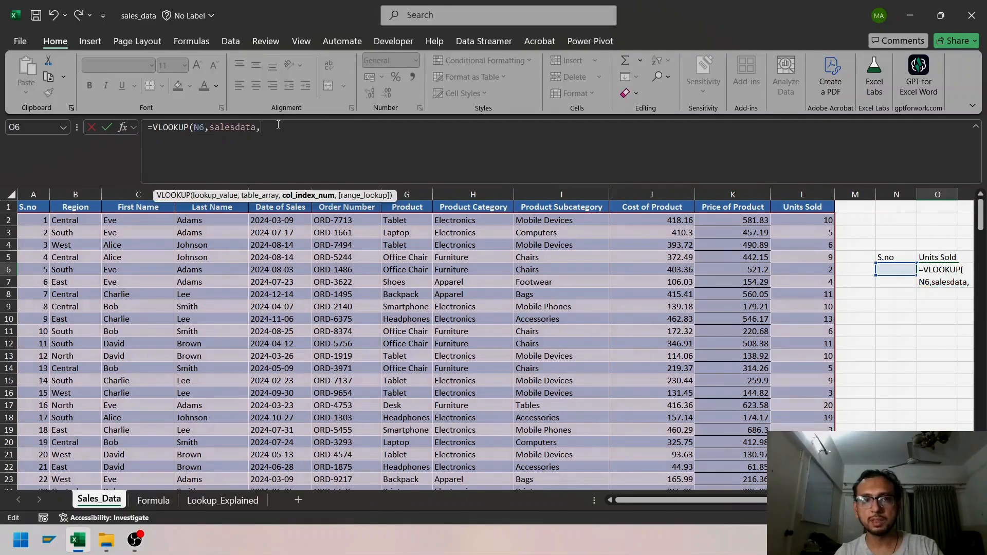
type("qq")
key("BackSpace")
key("BackSpace")
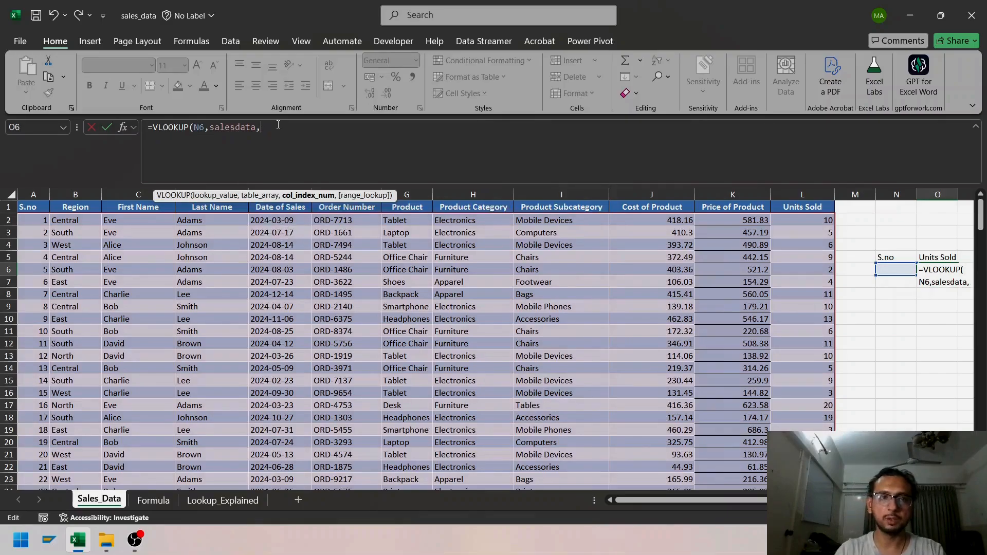
type("10")
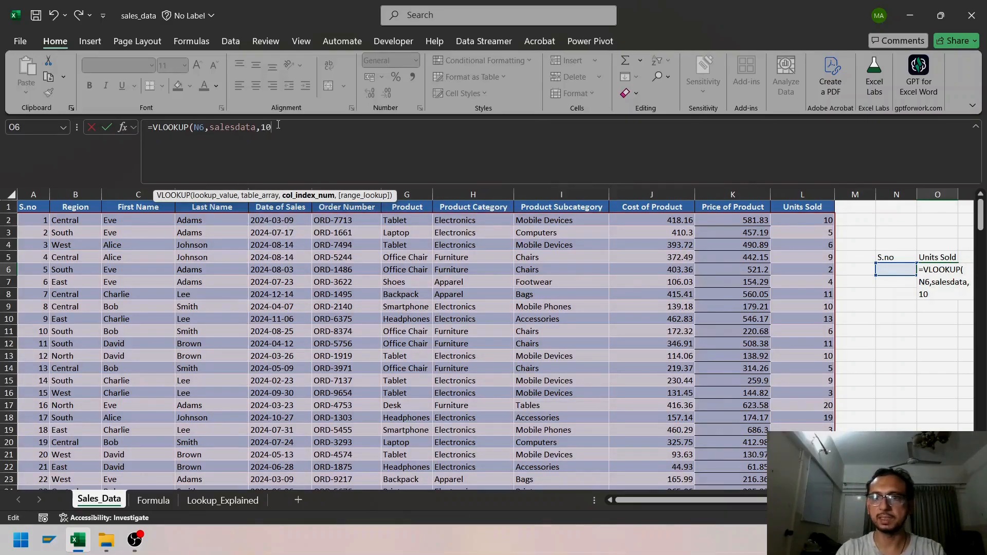
type(",")
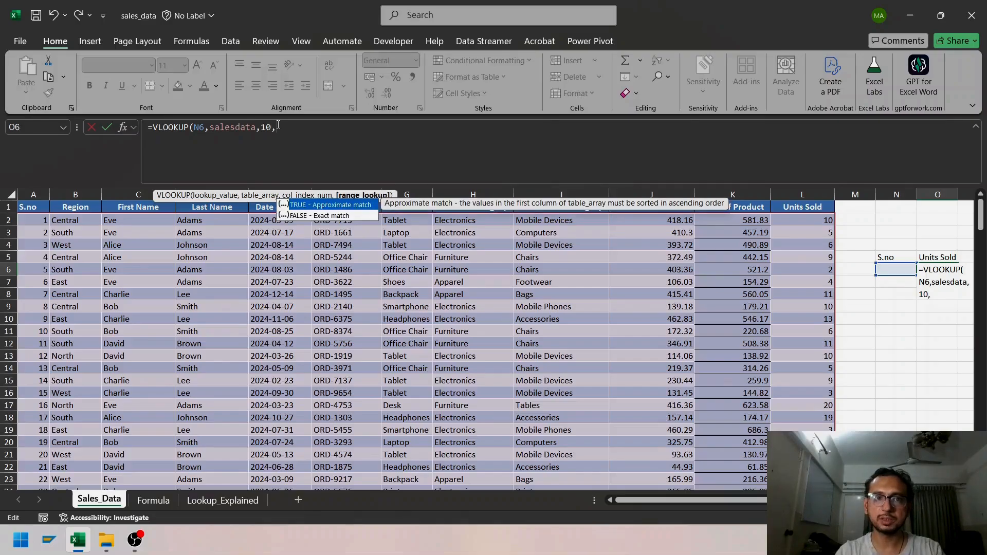
type("fal")
key("Tab")
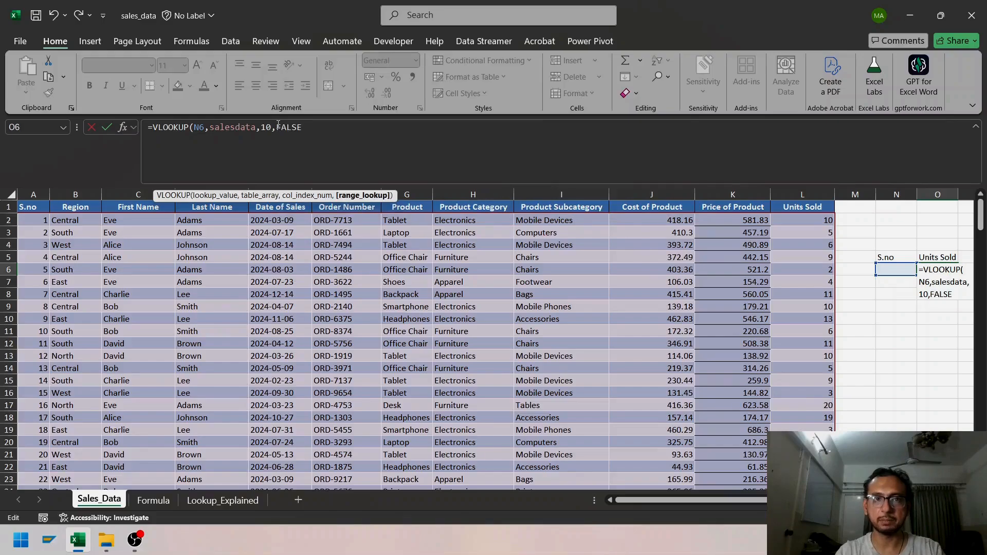
type(")")
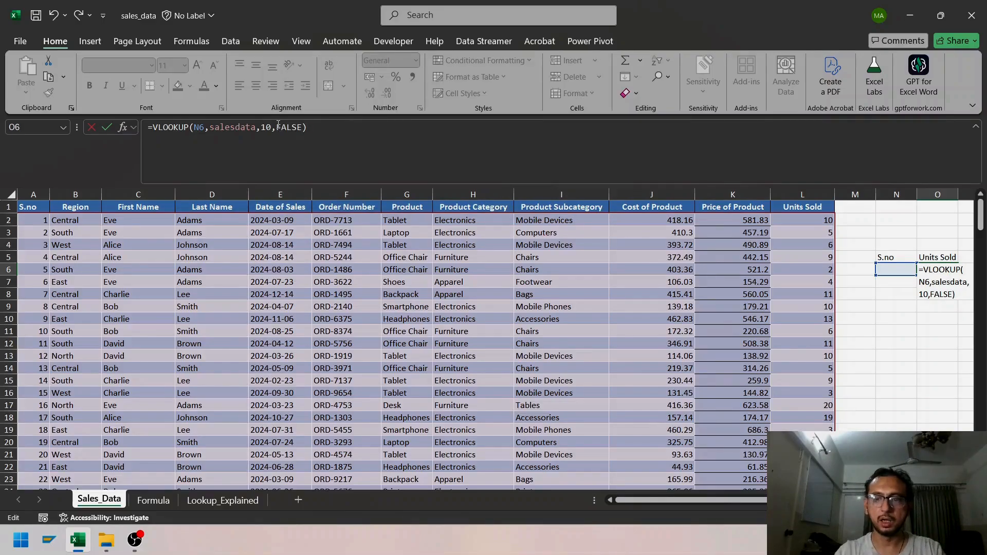
key("Return")
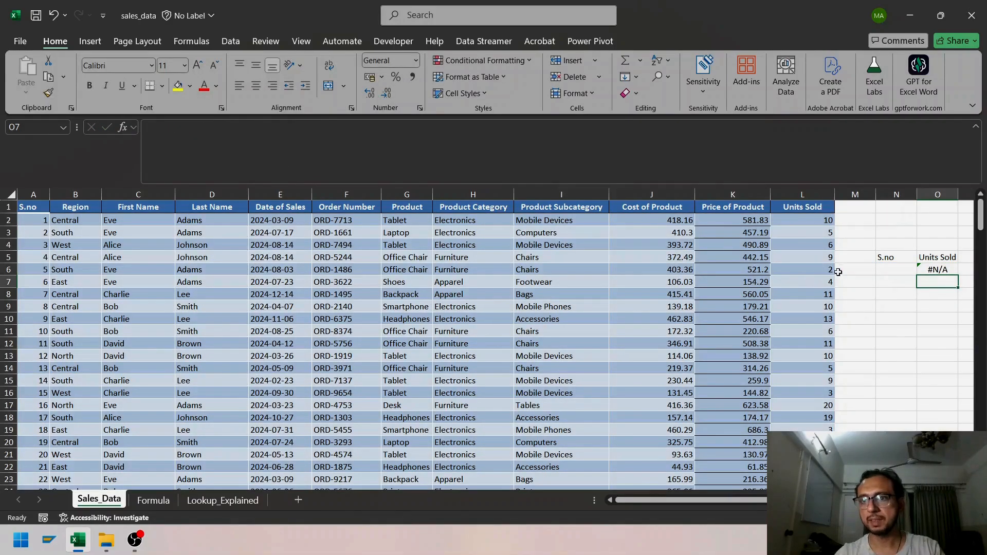
Enter 1 as the S.no in cell N6 to test the VLOOKUP formula
left_click(892, 269)
type("1")
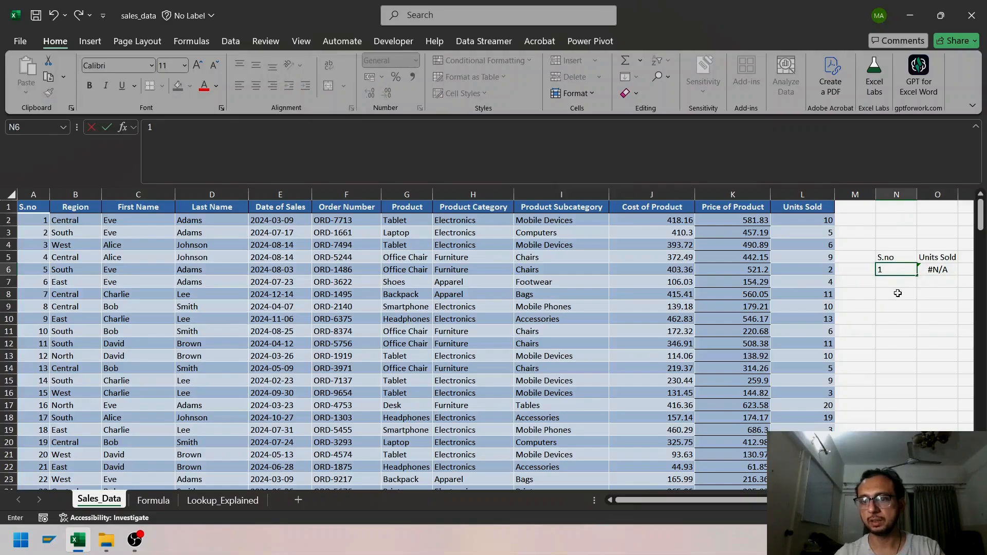
key("Return")
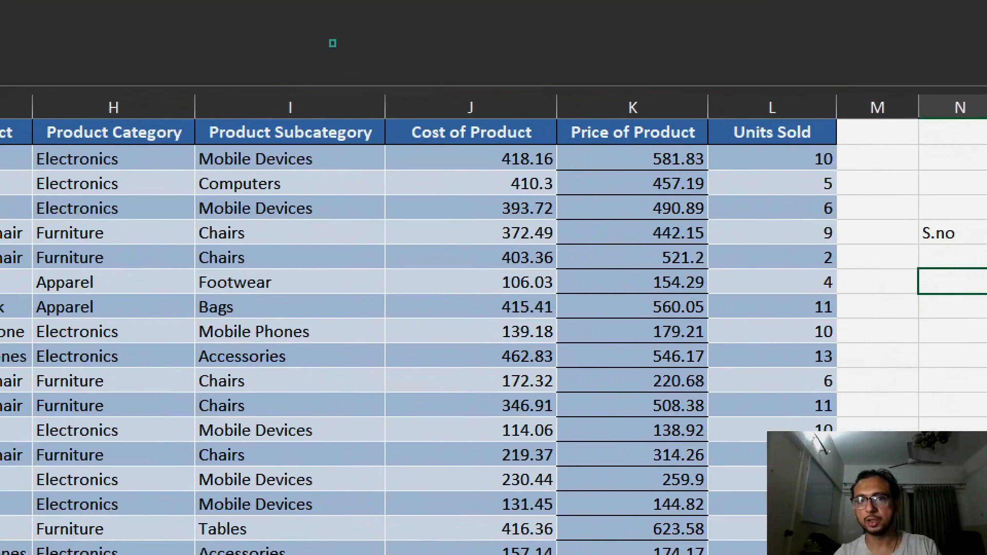
Switch back to the sales_data workbook in Excel and inspect the VLOOKUP formula in cell O6
mouse_move(329, 40)
left_mouse_down()
mouse_move(504, 128)
mouse_move(504, 157)
mouse_move(564, 155)
left_mouse_up()
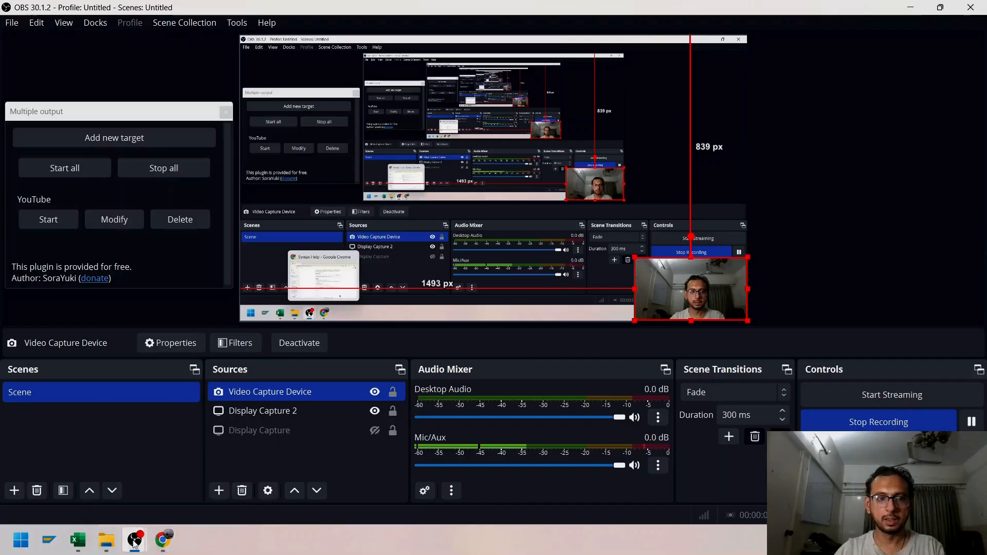
left_click(82, 541)
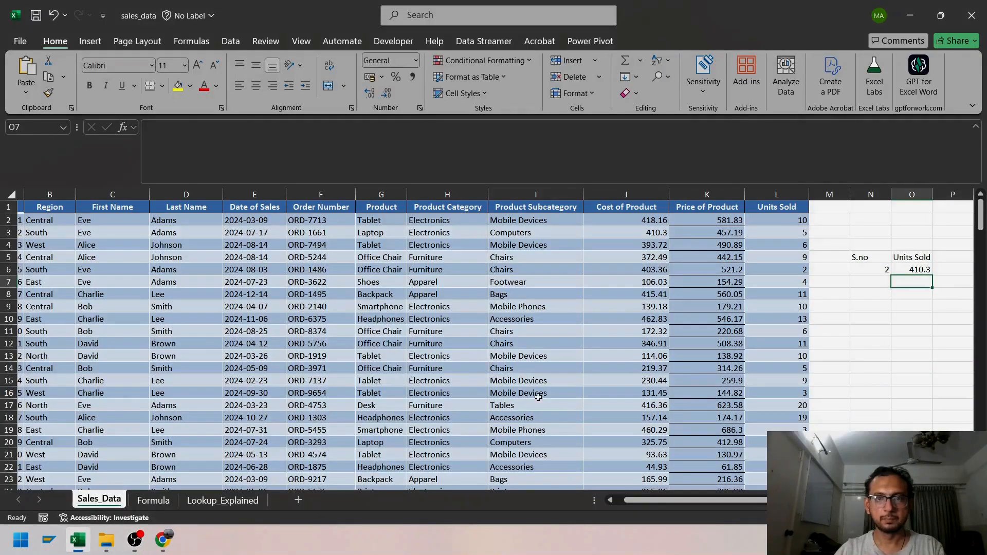
left_click(901, 271)
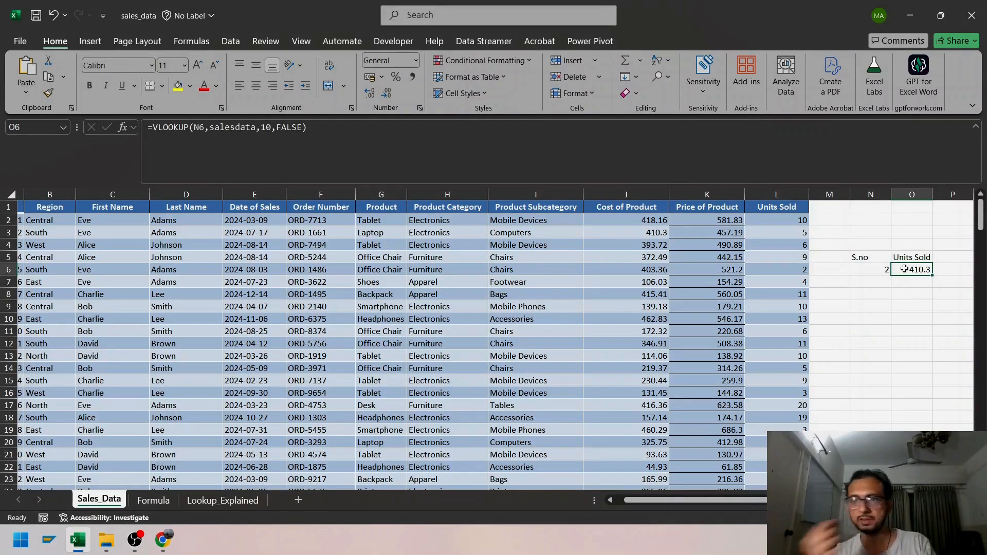
Test the lookup by entering S.no 4 and then S.no 5 in cell N6
left_click(882, 271)
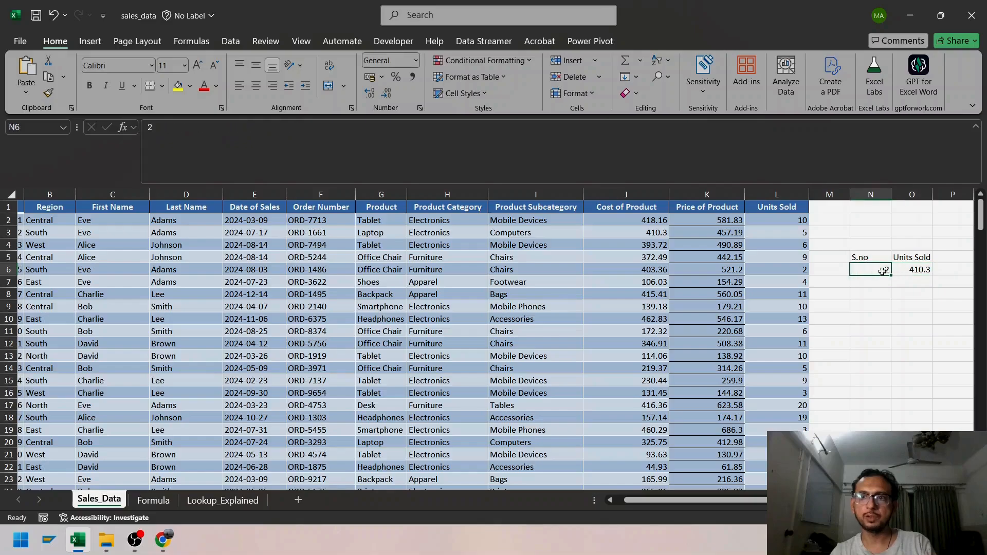
type("4")
key("Return")
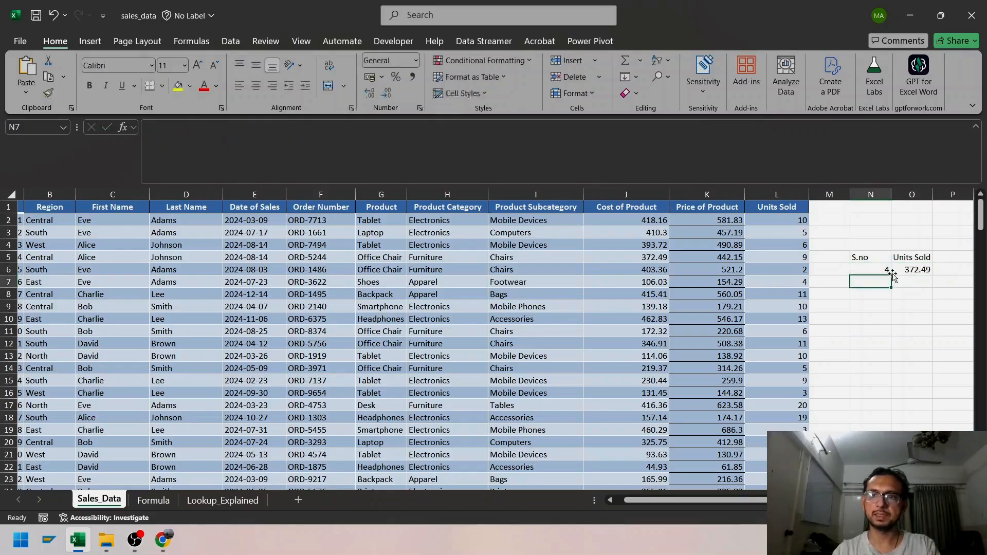
left_click(892, 272)
type("5")
key("Return")
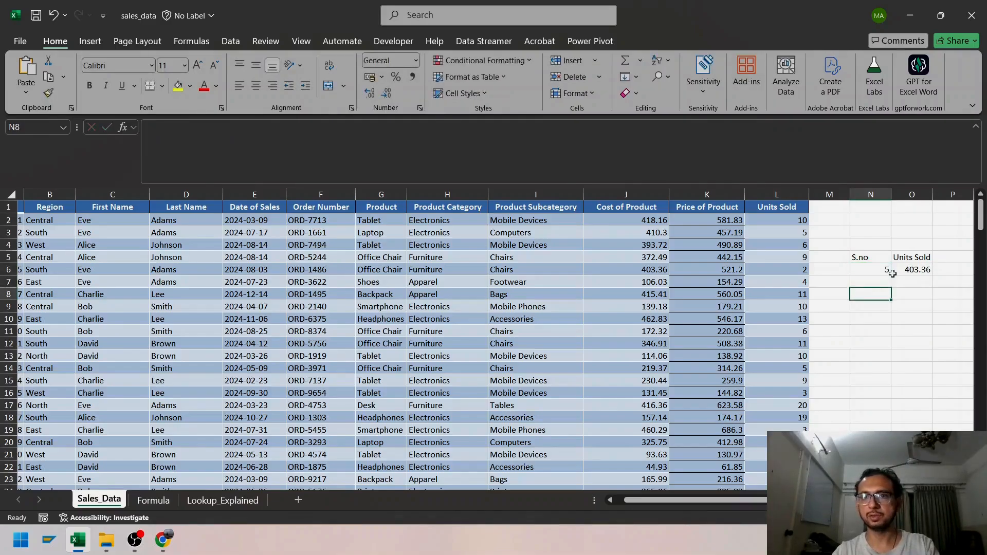
Replace the header in cell O5 with Cost of the product and widen column O
key("Up")
key("Up")
key("Up")
key("Right")
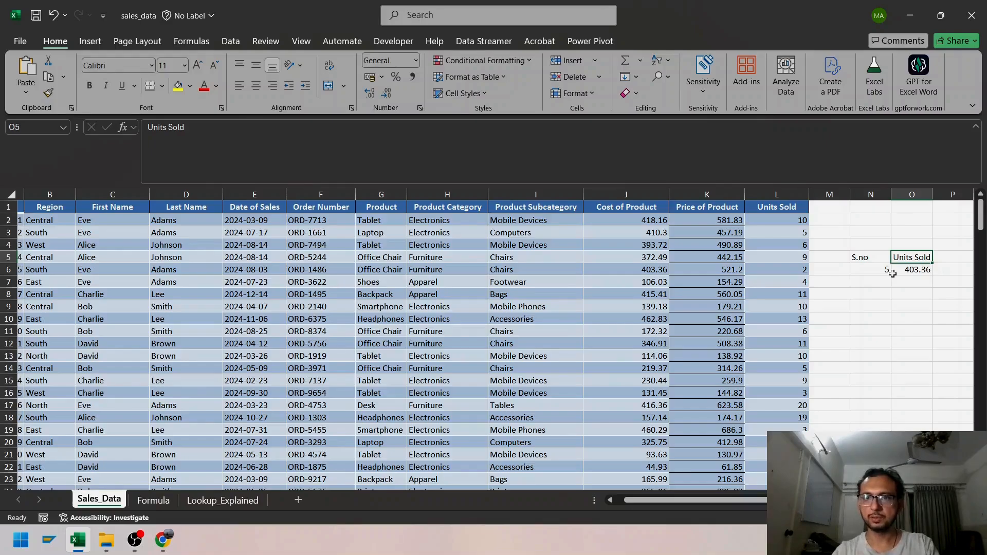
type("Cost of the")
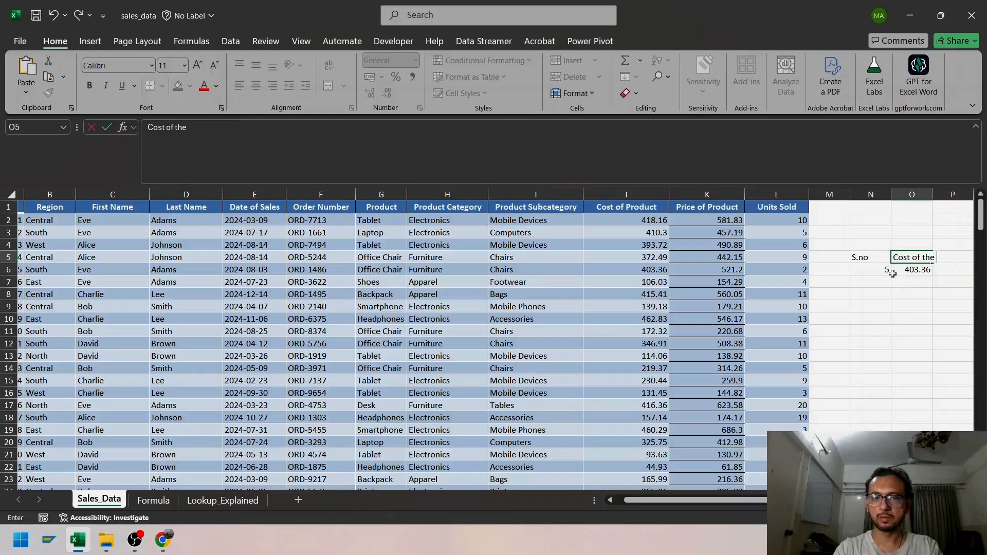
type(" product")
key("Return")
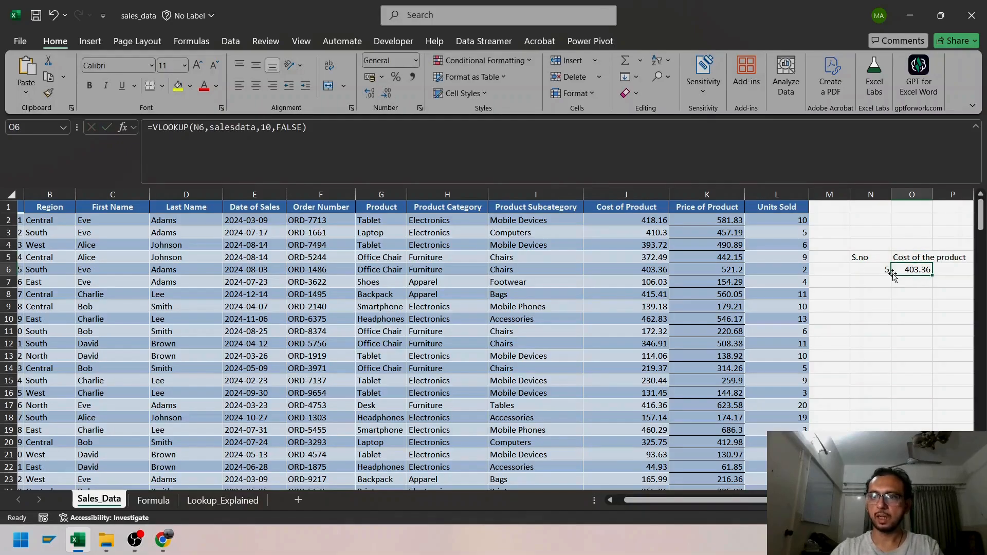
scroll(874, 299, "right", 2)
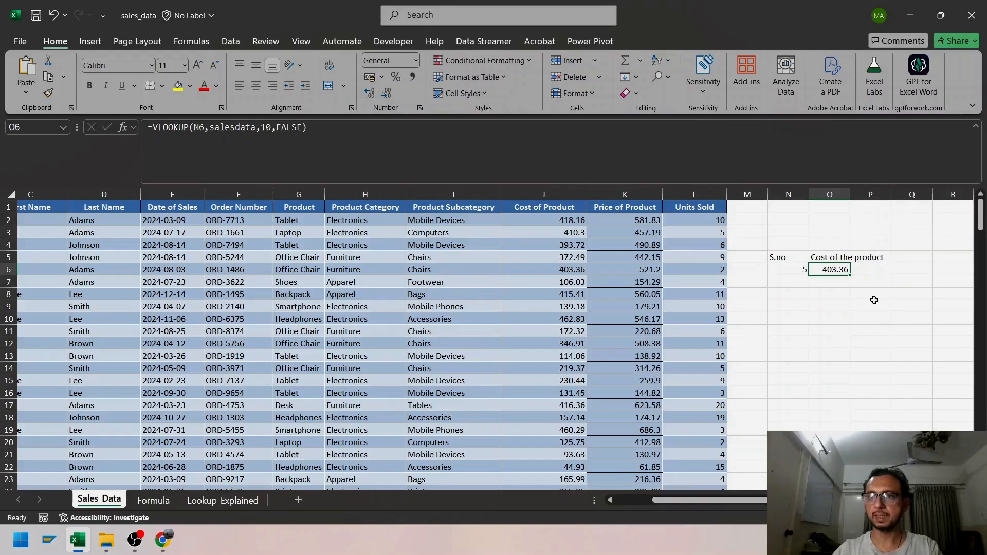
left_click_drag(850, 194, 869, 195)
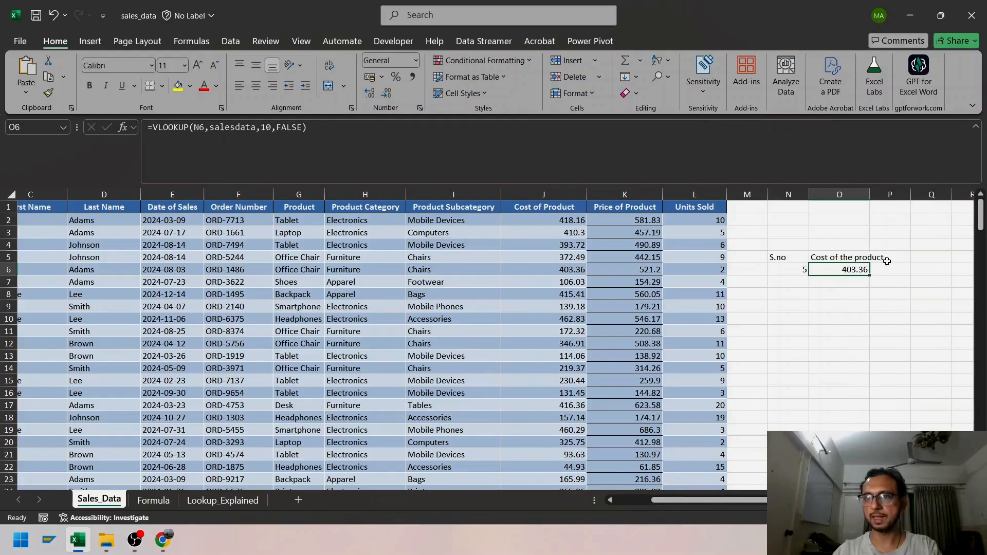
left_click(888, 259)
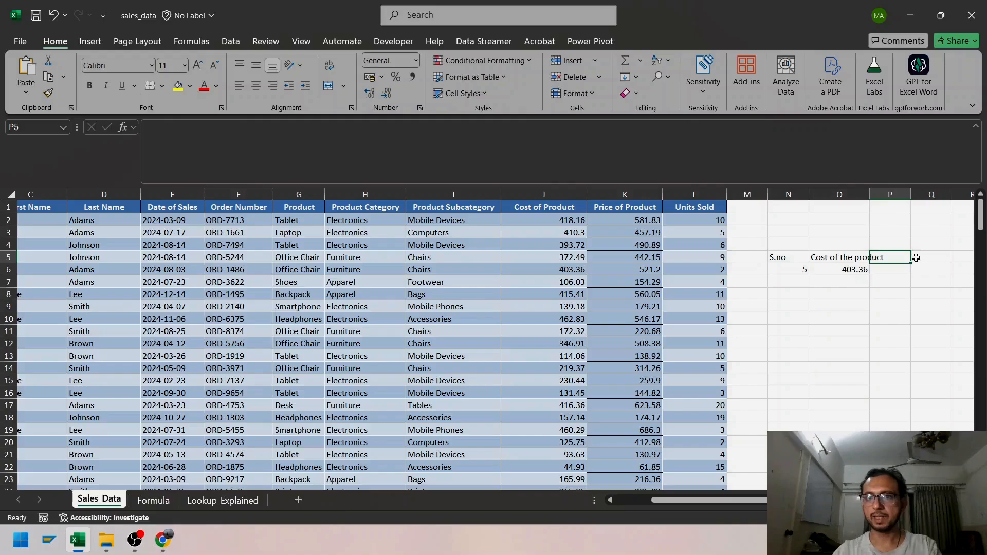
left_click(920, 258)
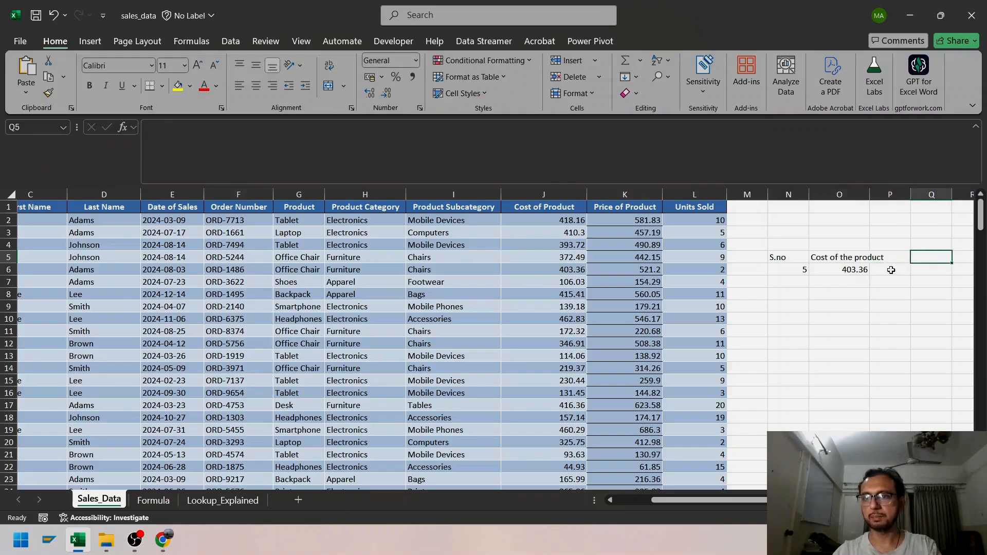
left_click(812, 270)
left_click(805, 271)
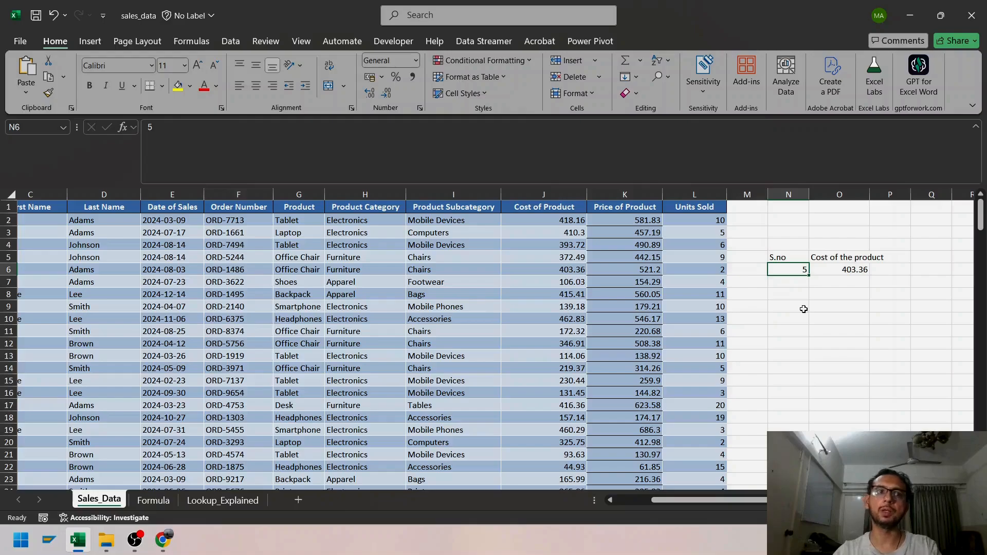
Wrap the VLOOKUP formula in cell O6 in a CHOOSECOLS function
left_click(841, 270)
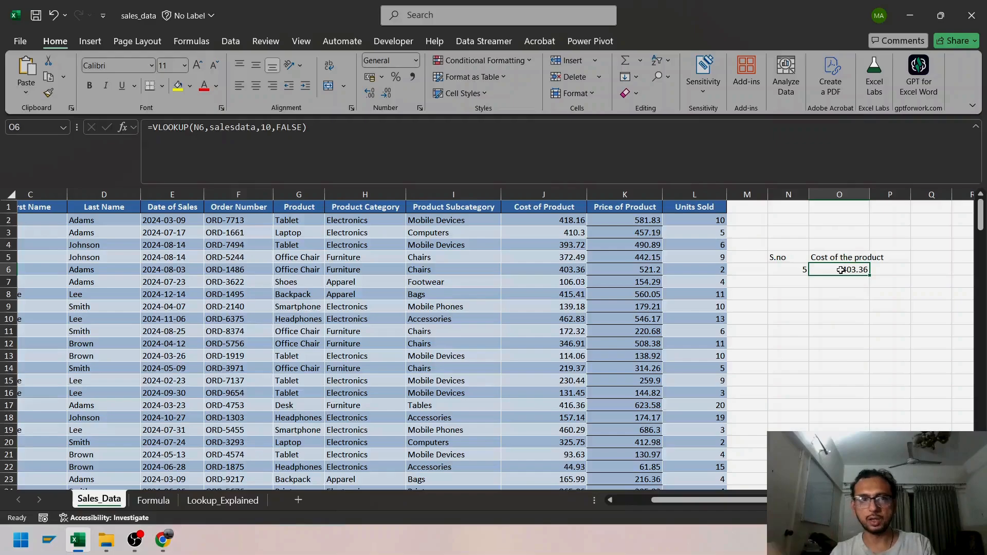
left_click(153, 128)
type("choo")
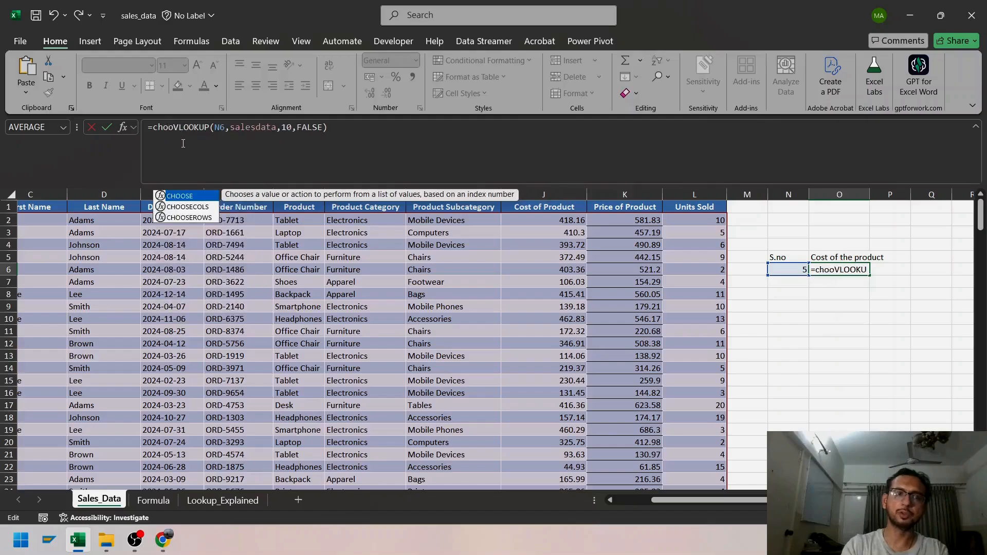
key("Down")
key("Tab")
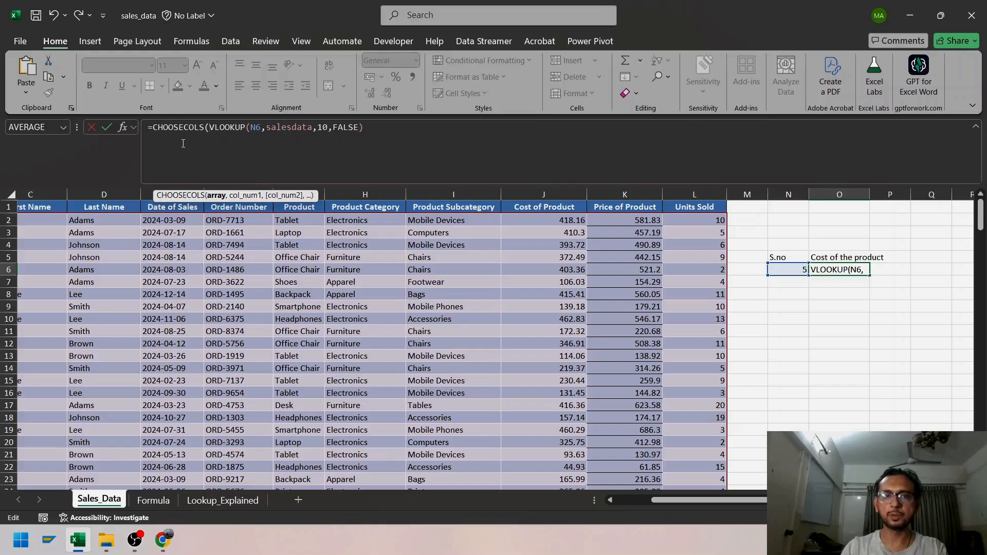
Add column numbers 1, 2 and 3 to CHOOSECOLS after the VLOOKUP argument and close the function
key("Right")
key("Right")
key("Right")
key("Right")
key("Right")
key("Right")
key("Right")
key("Right")
key("Right")
key("Right")
key("Right")
key("Right")
key("Right")
key("Right")
key("Right")
key("Right")
key("Right")
key("Right")
key("Right")
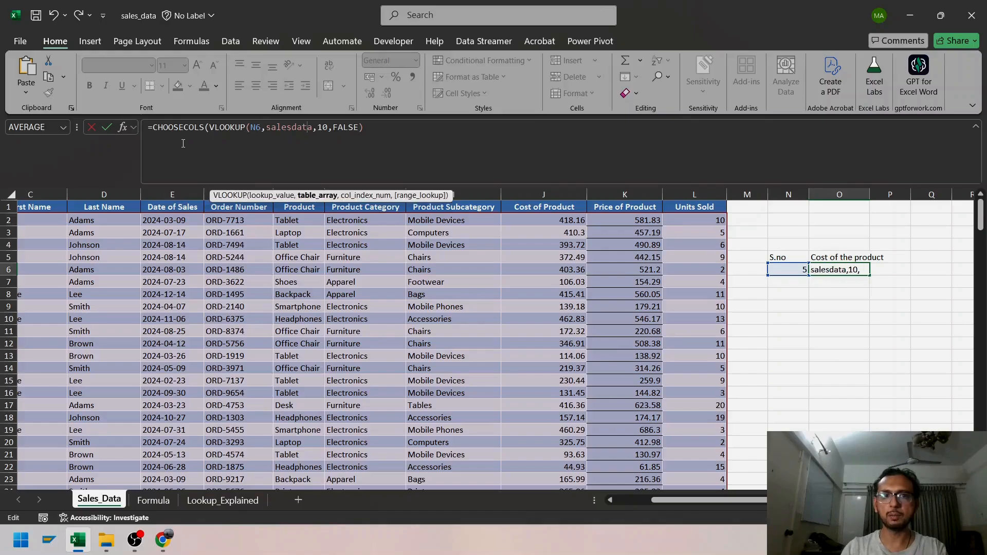
type(",")
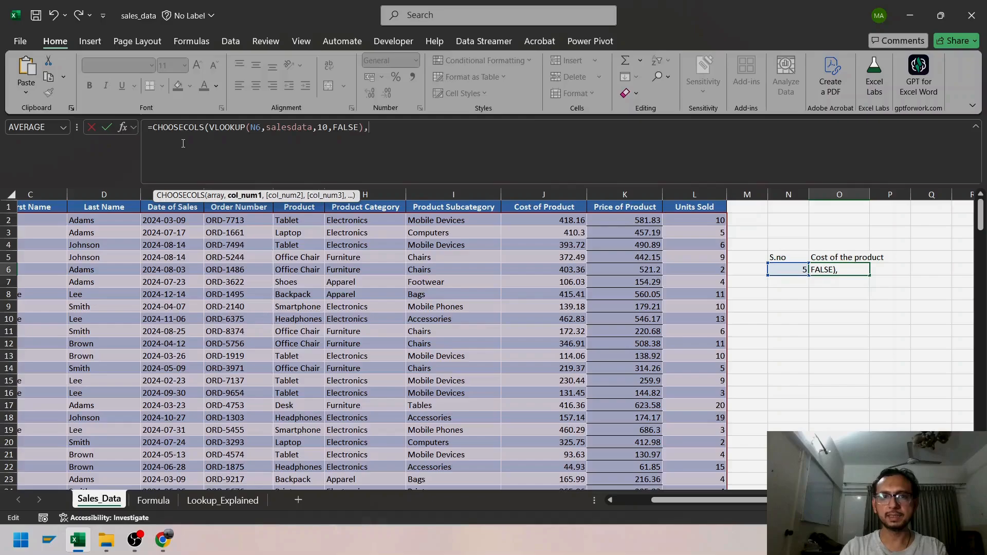
type("1,2,4")
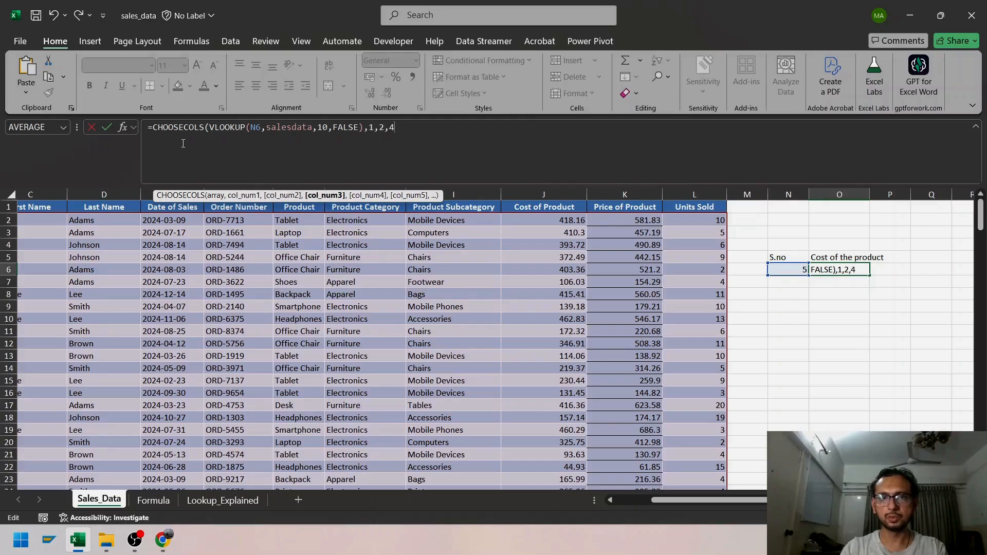
key("BackSpace")
type("3")
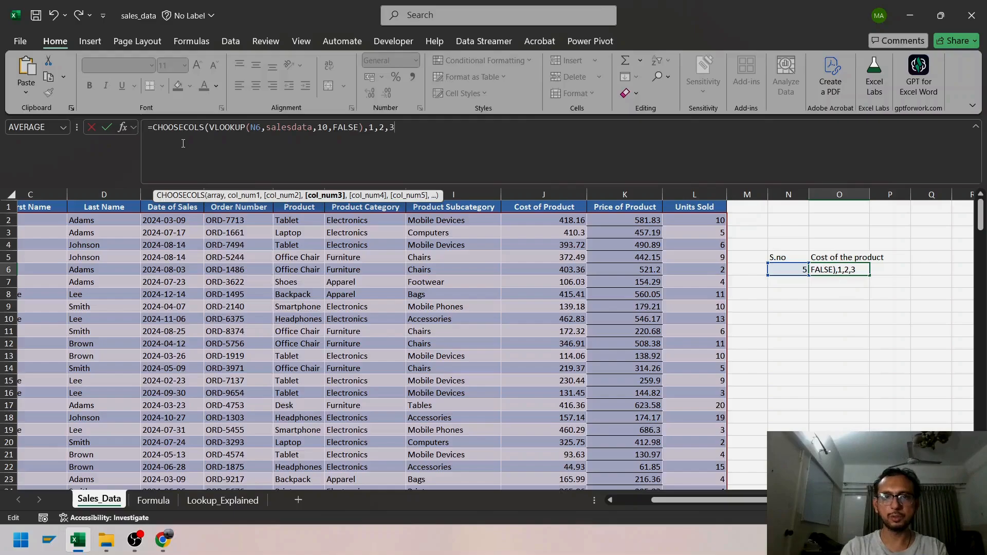
type(")")
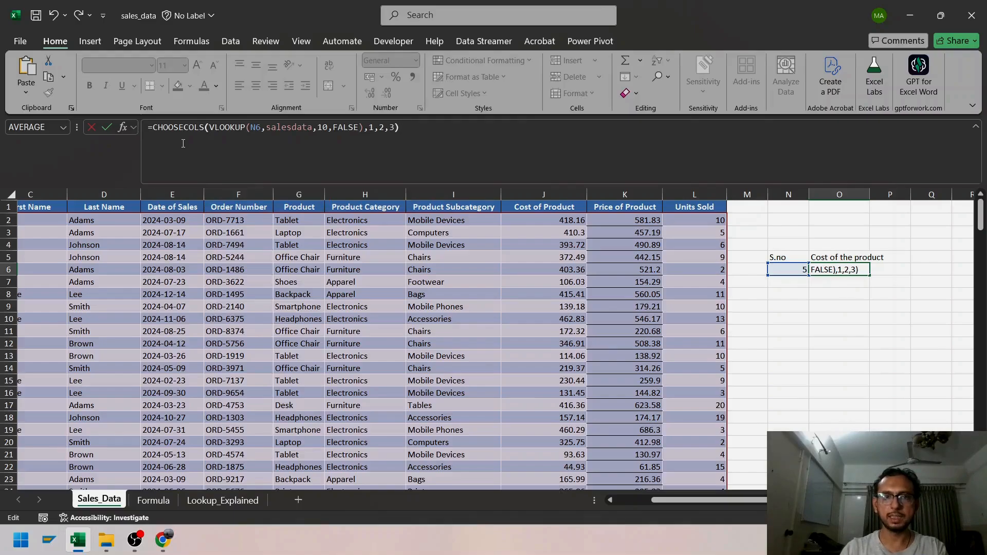
Replace the VLOOKUP column index in O6 with the array {10, 11, 12} and commit the formula
key("Left")
key("Left")
key("Left")
key("Left")
key("Left")
key("Left")
key("Left")
key("Left")
key("Left")
key("Left")
key("Left")
key("Left")
key("Left")
key("Left")
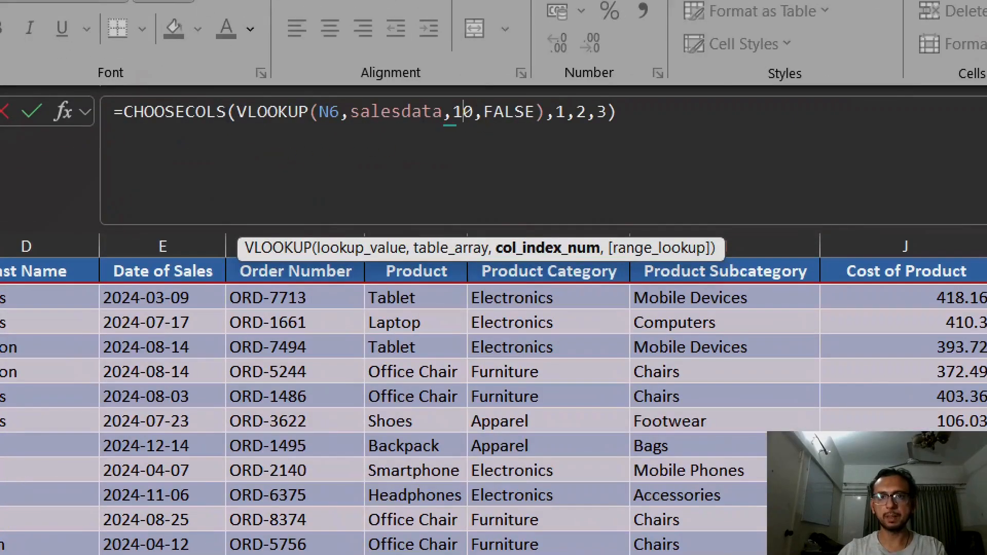
left_click_drag(441, 125, 487, 124)
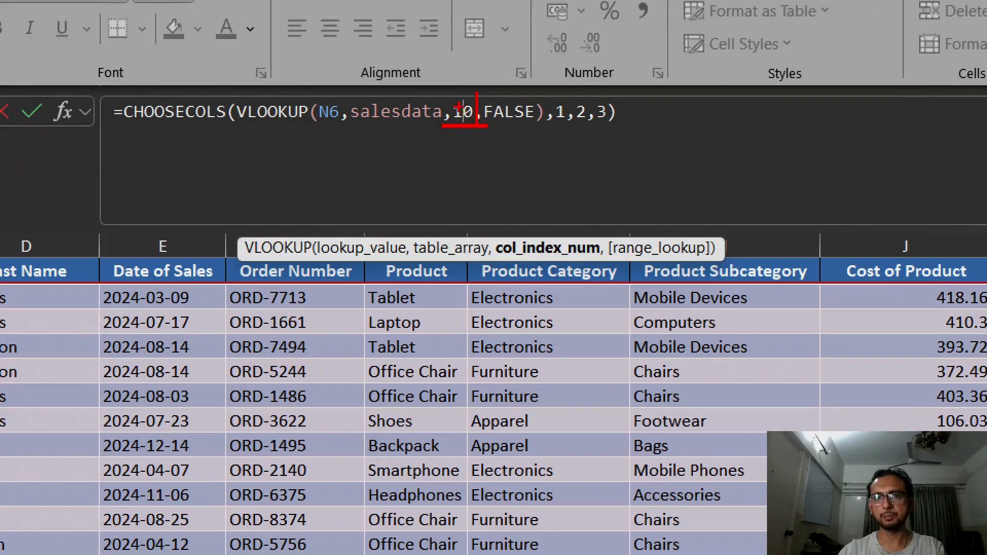
mouse_move(456, 94)
left_mouse_down()
mouse_move(452, 122)
mouse_move(470, 154)
left_mouse_up()
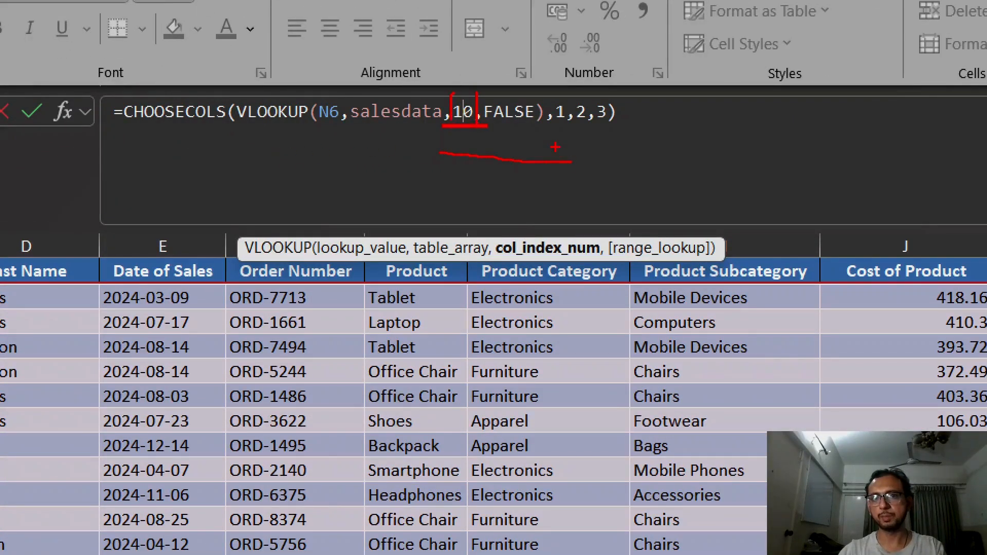
left_click_drag(555, 148, 572, 160)
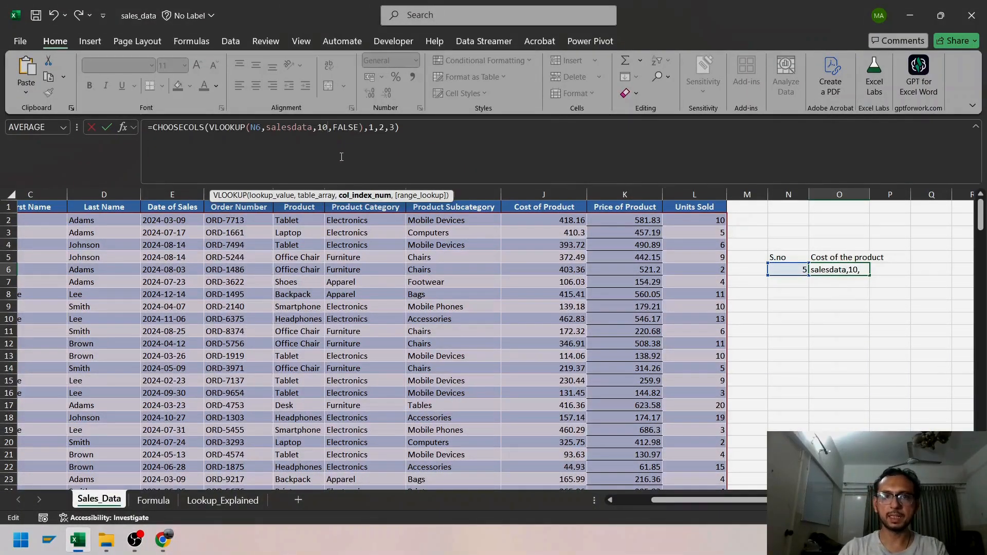
key("BackSpace")
key("BackSpace")
type("{")
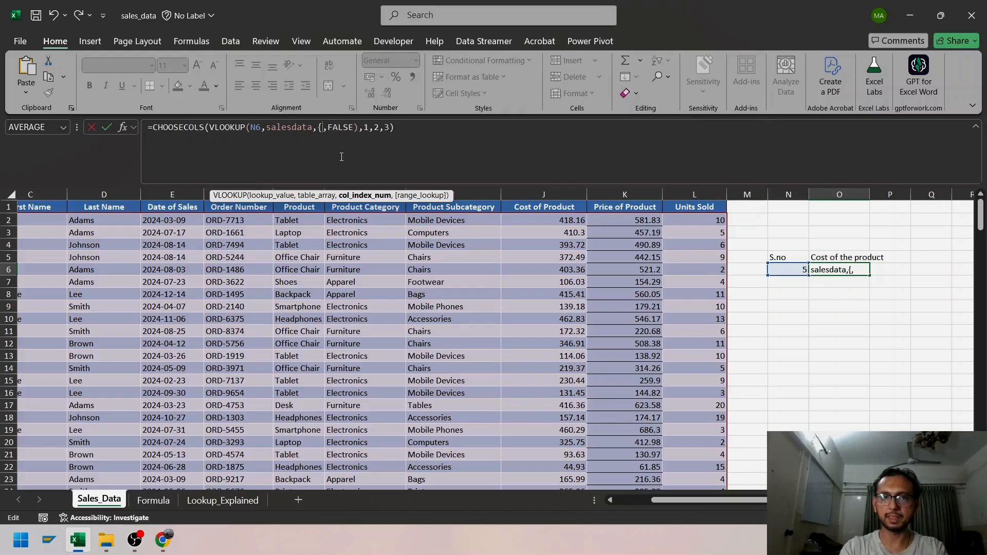
type("10")
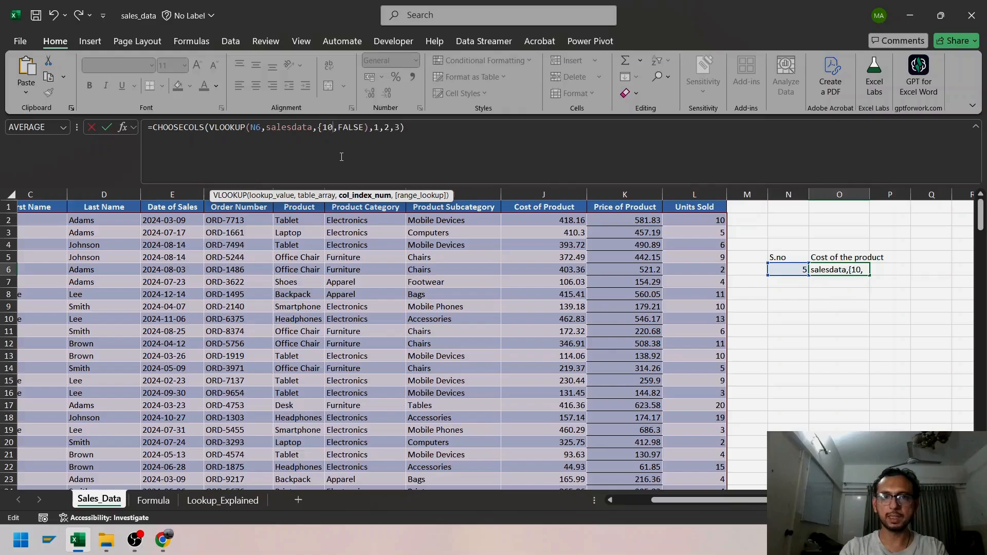
type(",11, 1")
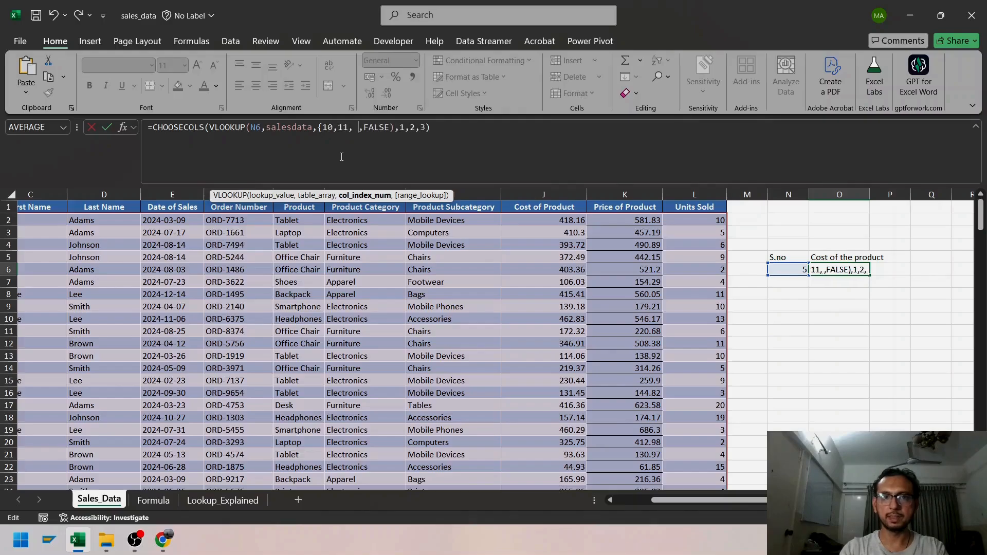
type("2")
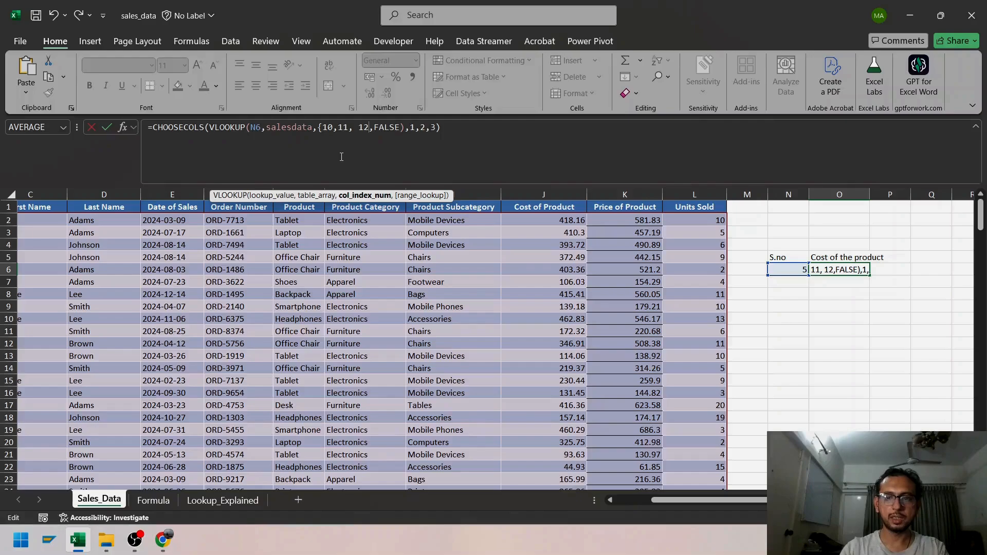
type("}")
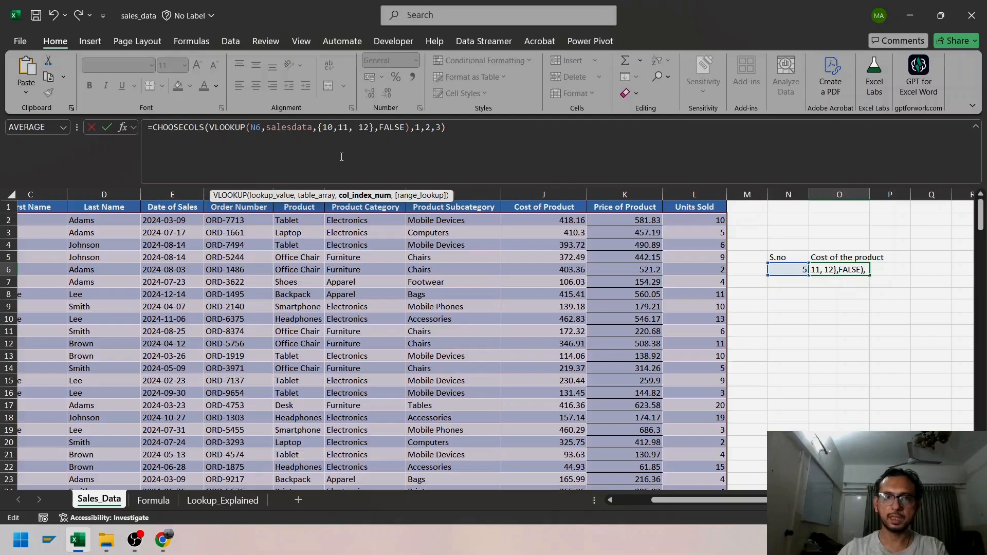
left_click(493, 135)
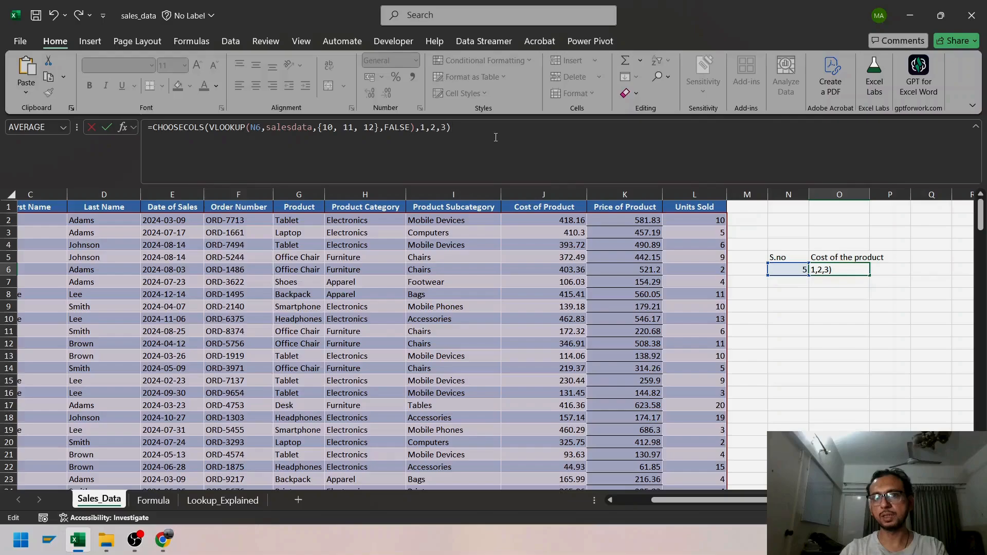
key("Return")
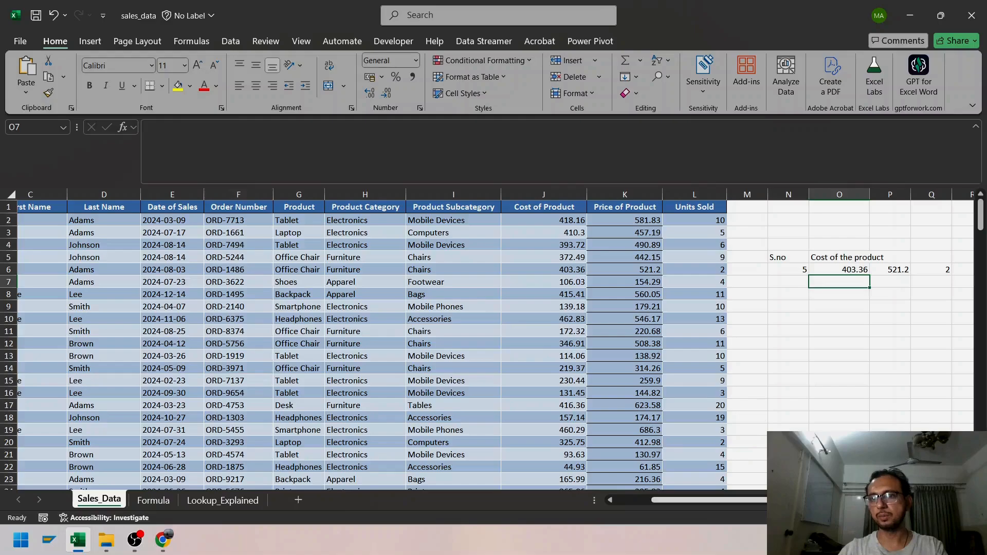
Auto-fit column O and copy the Price of Product and Units Sold headers from K1:L1 into P5:Q5
left_click_drag(778, 499, 784, 500)
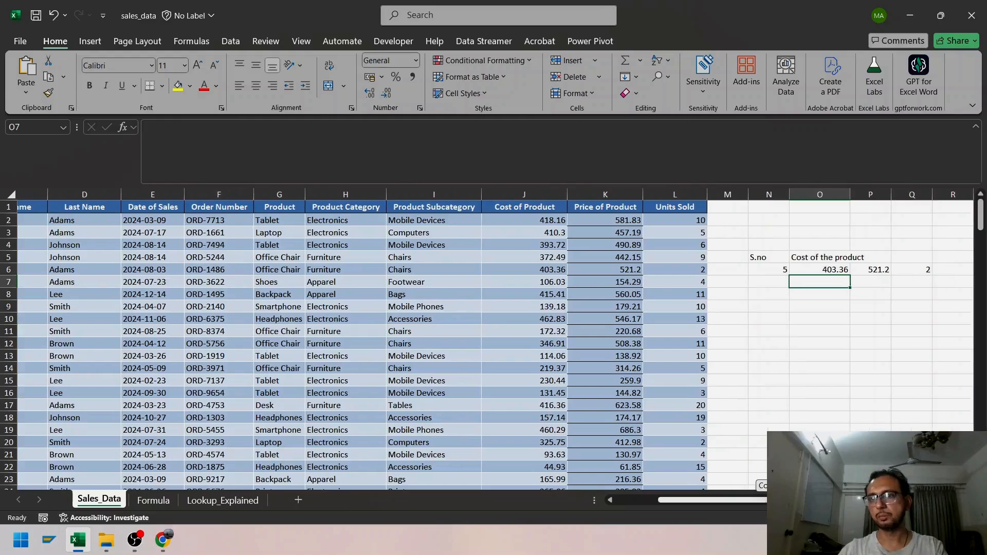
double_click(849, 198)
left_click(884, 255)
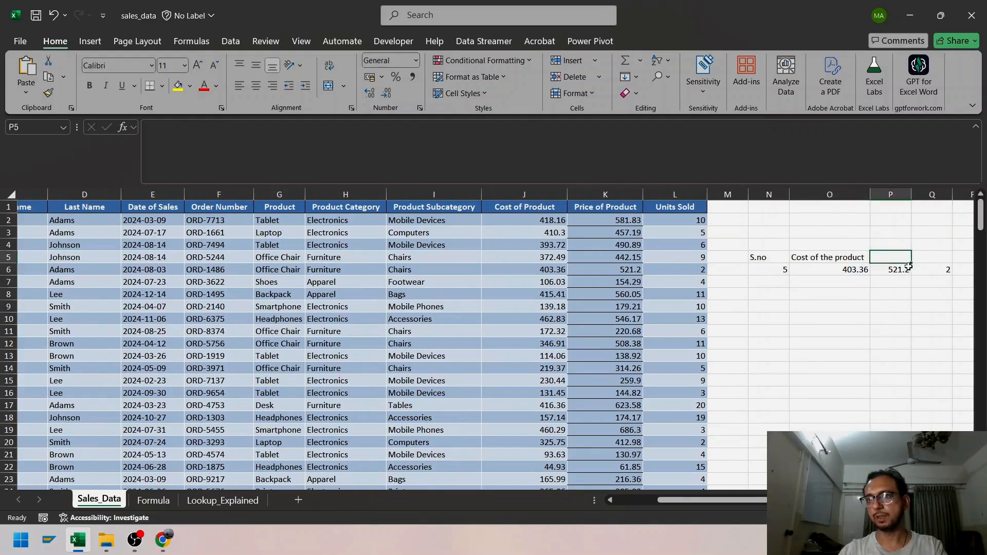
left_click(852, 258)
left_click_drag(599, 208, 669, 208)
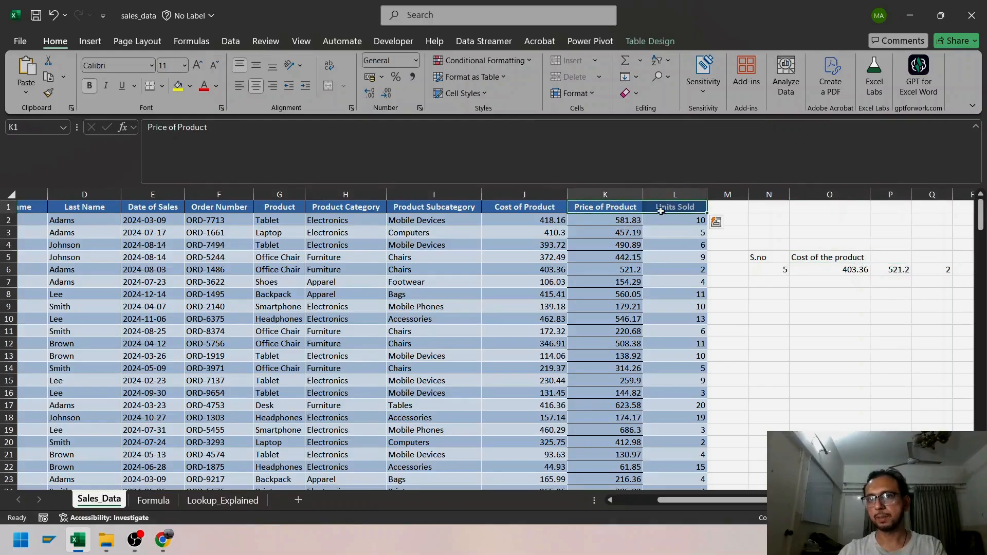
key("ctrl+c")
left_click(900, 258)
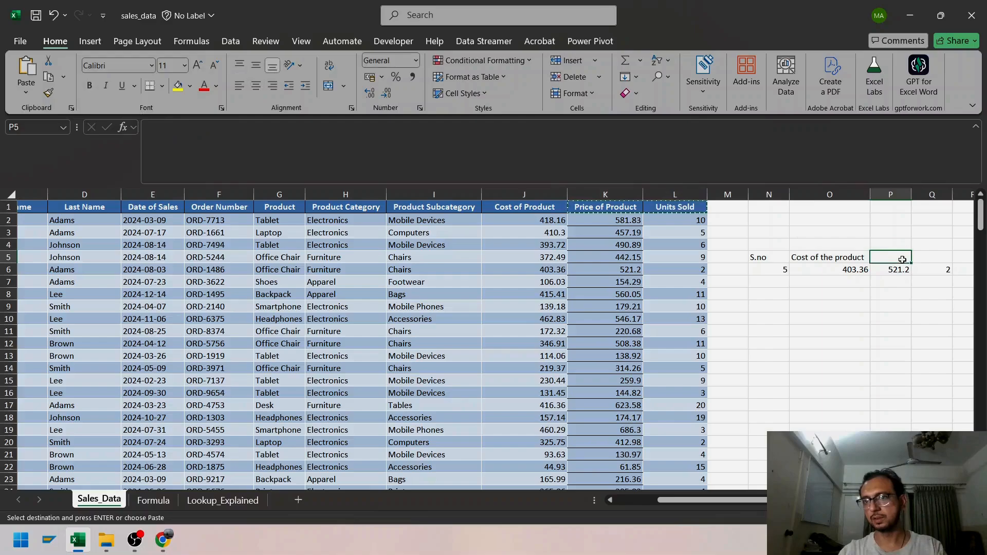
key("ctrl+v")
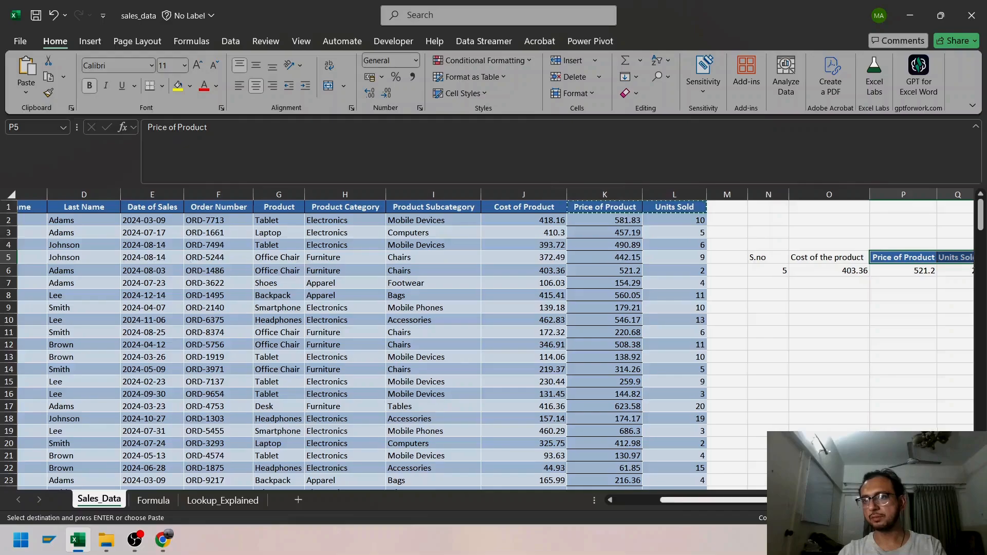
Copy the plain formatting of header cell O5 onto the headers in P5:Q5 with Format Painter
scroll(949, 426, "right", 1)
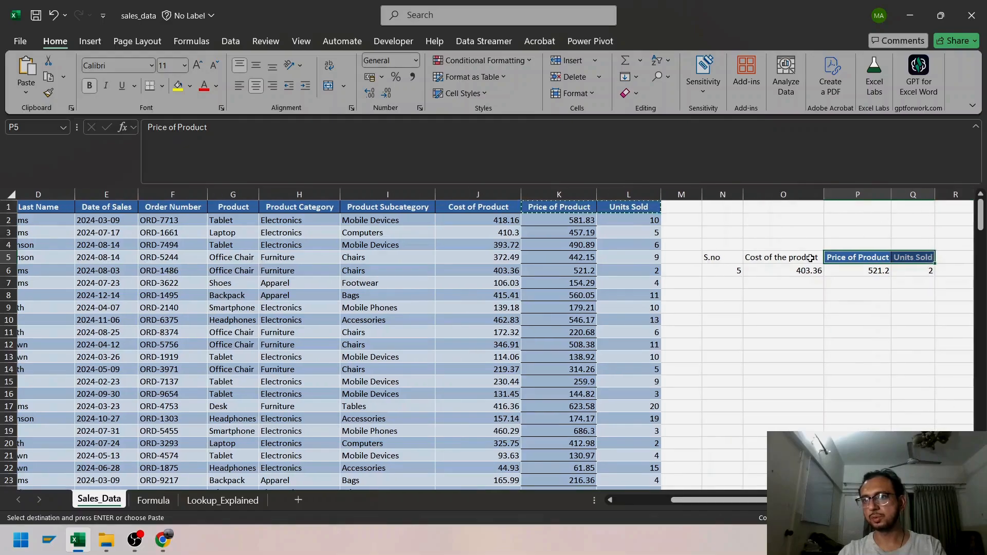
left_click(779, 259)
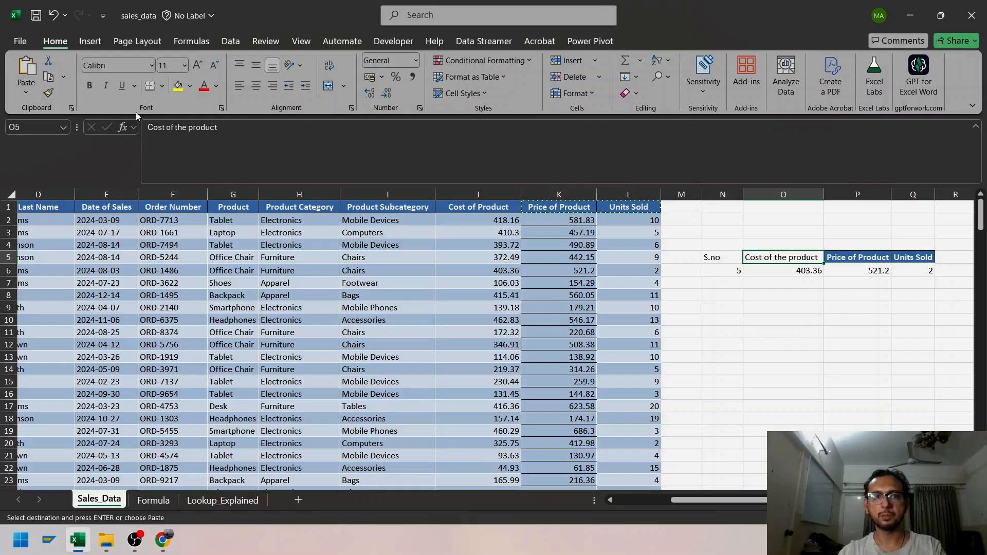
left_click(48, 92)
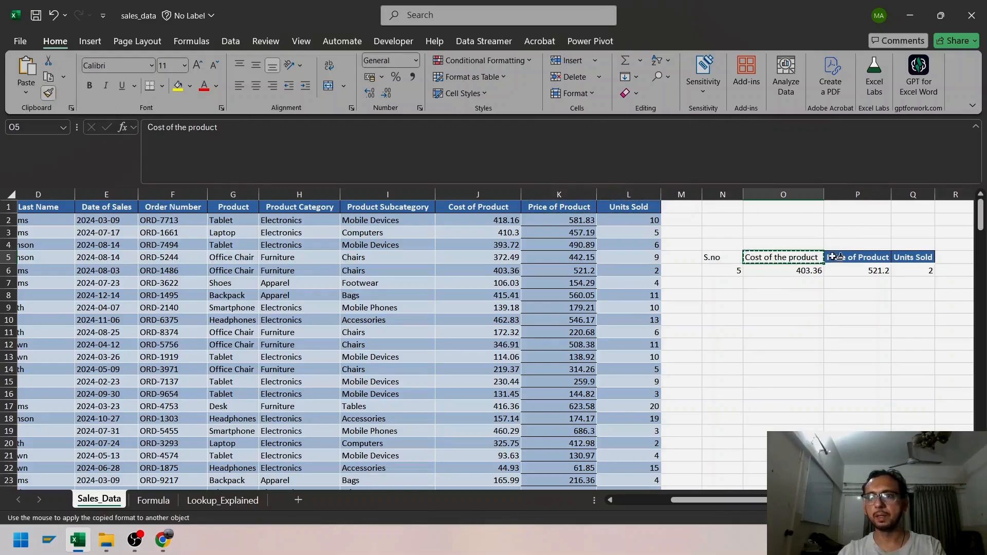
left_click_drag(836, 257, 910, 257)
left_click(906, 306)
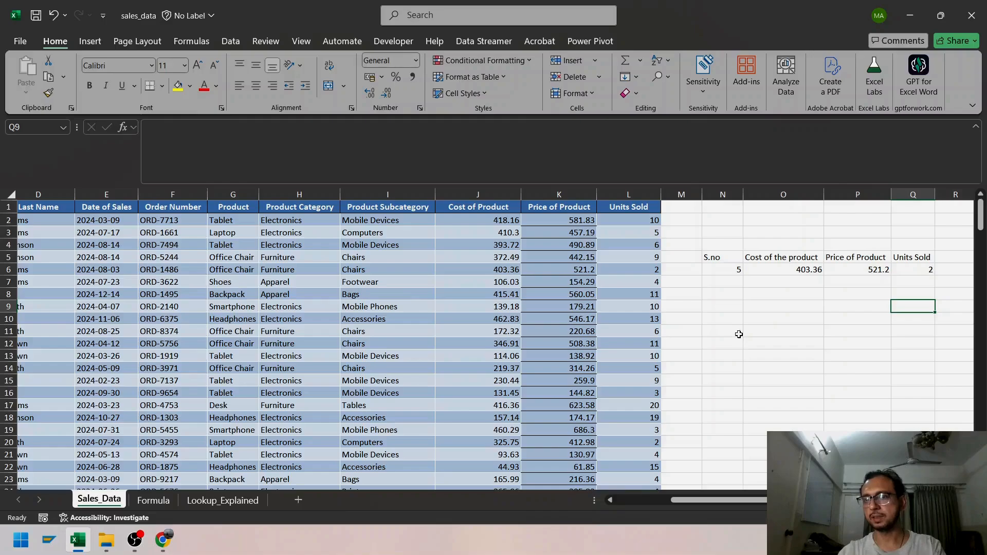
Test the lookup by entering S.no 1 and then 2 in cell N6
left_click(730, 269)
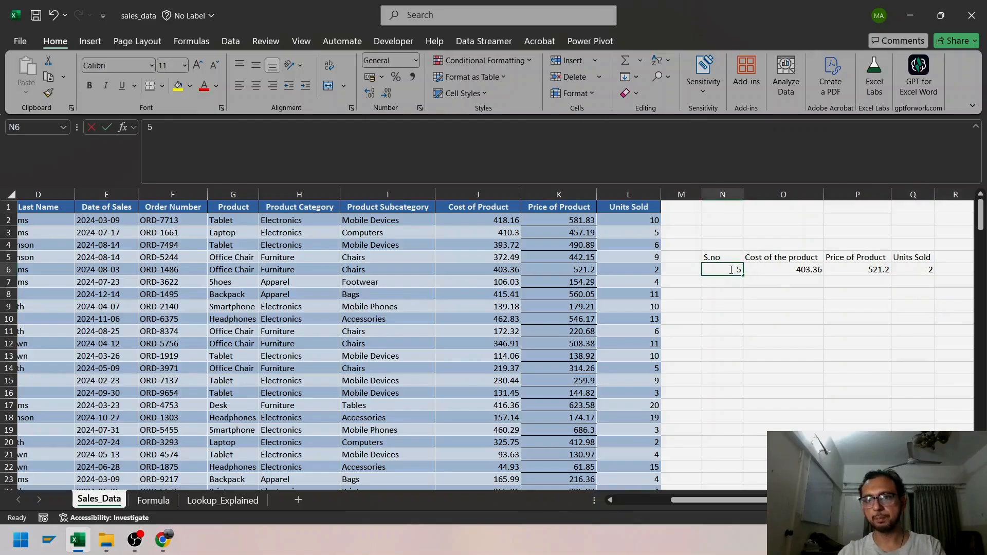
type("1")
key("Return")
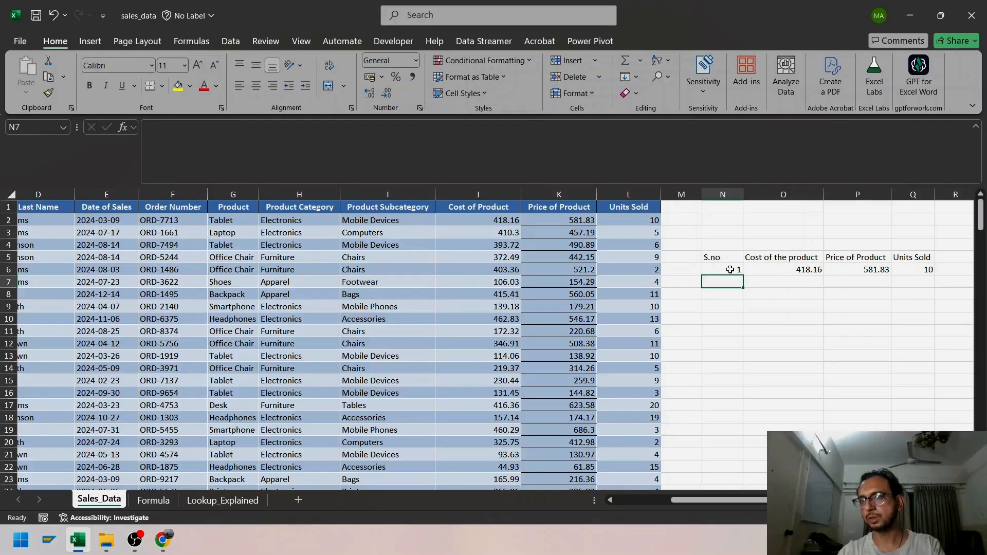
left_click(730, 270)
type("2")
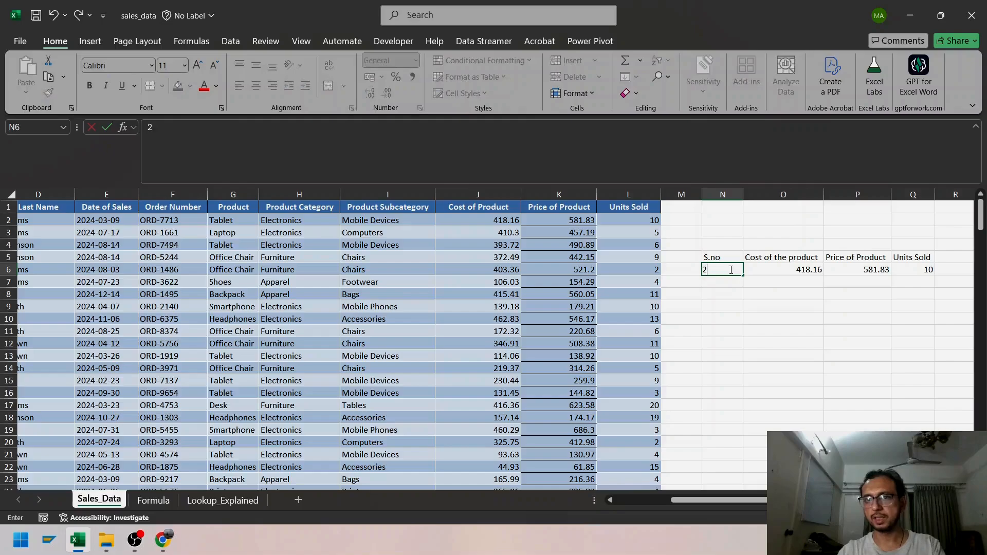
key("Return")
left_click(730, 270)
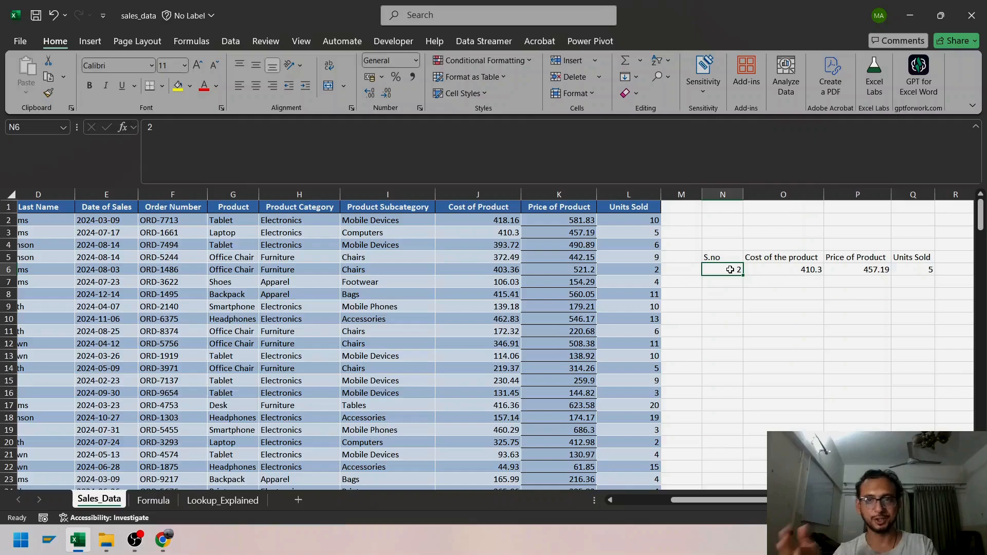
left_click(135, 539)
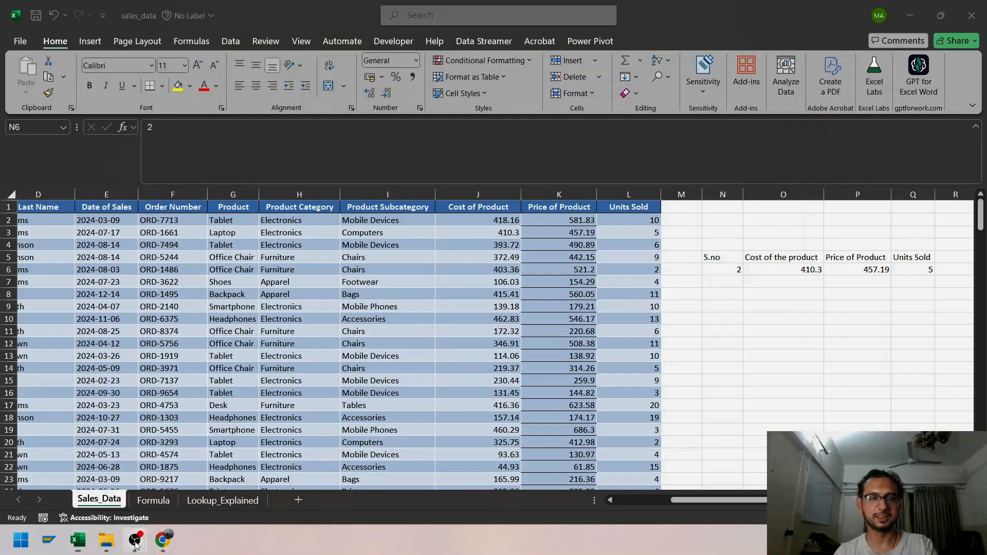